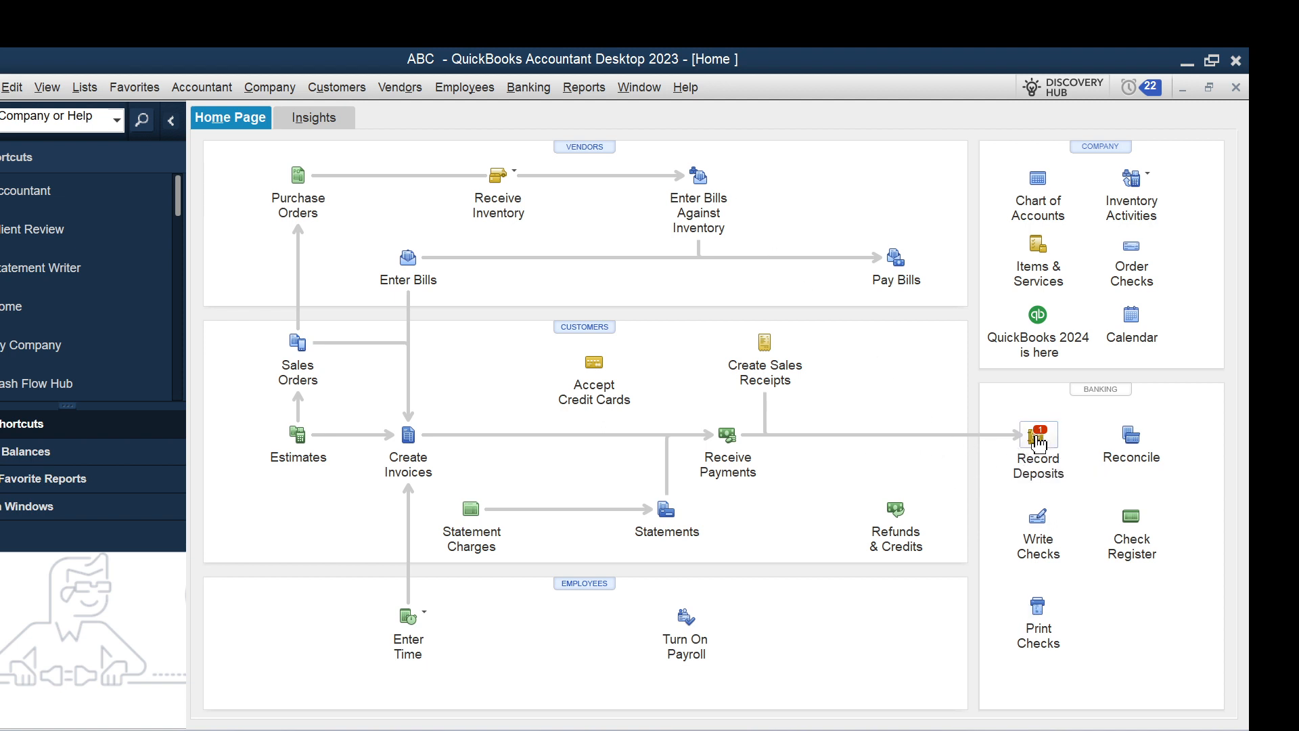
View the Balance Sheet Standard report to check the cash and undeposited funds balances, and close the report.
click(528, 88)
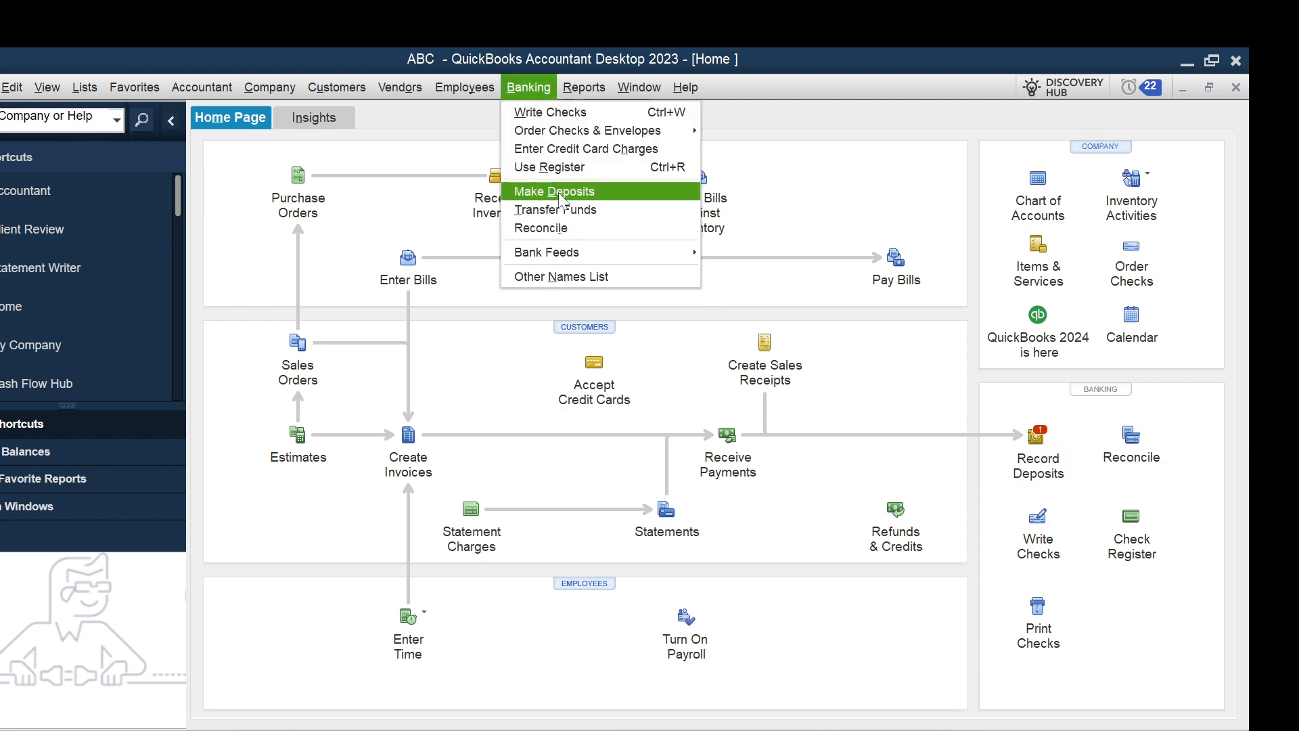
click(560, 191)
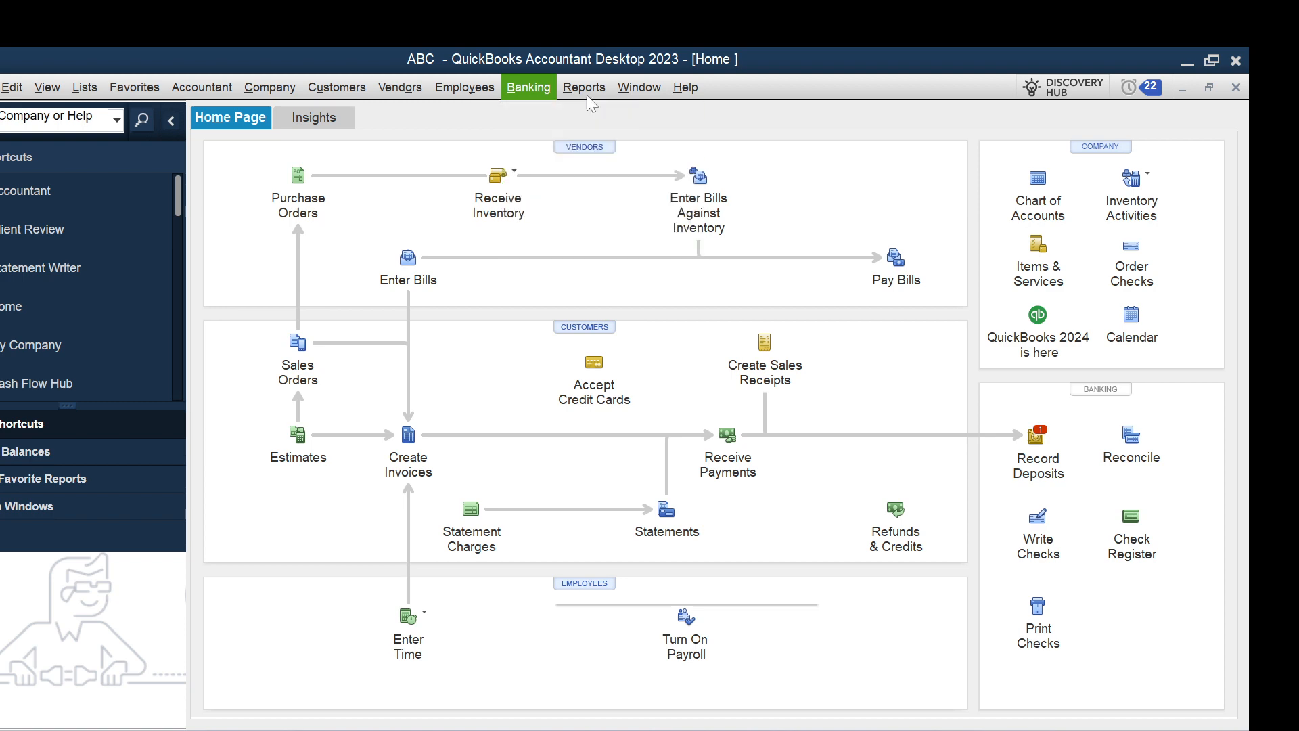
click(587, 97)
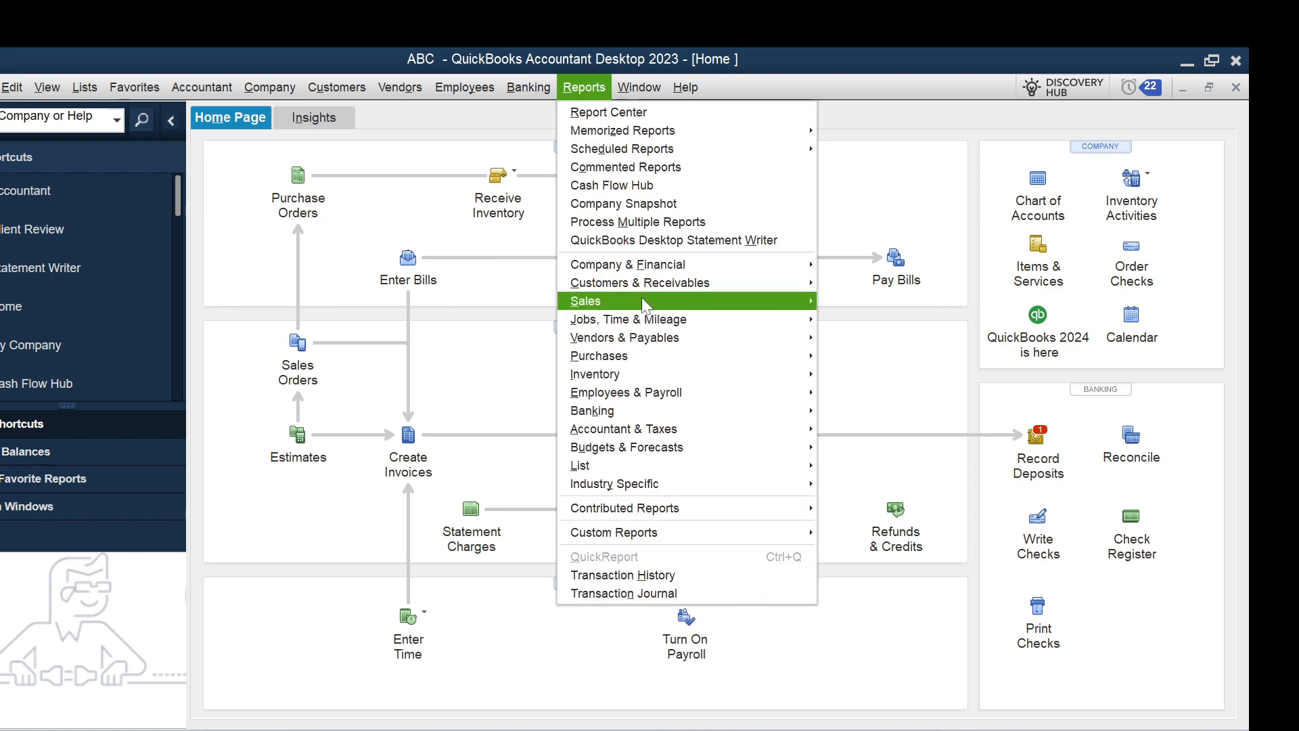
mouse_move(634, 270)
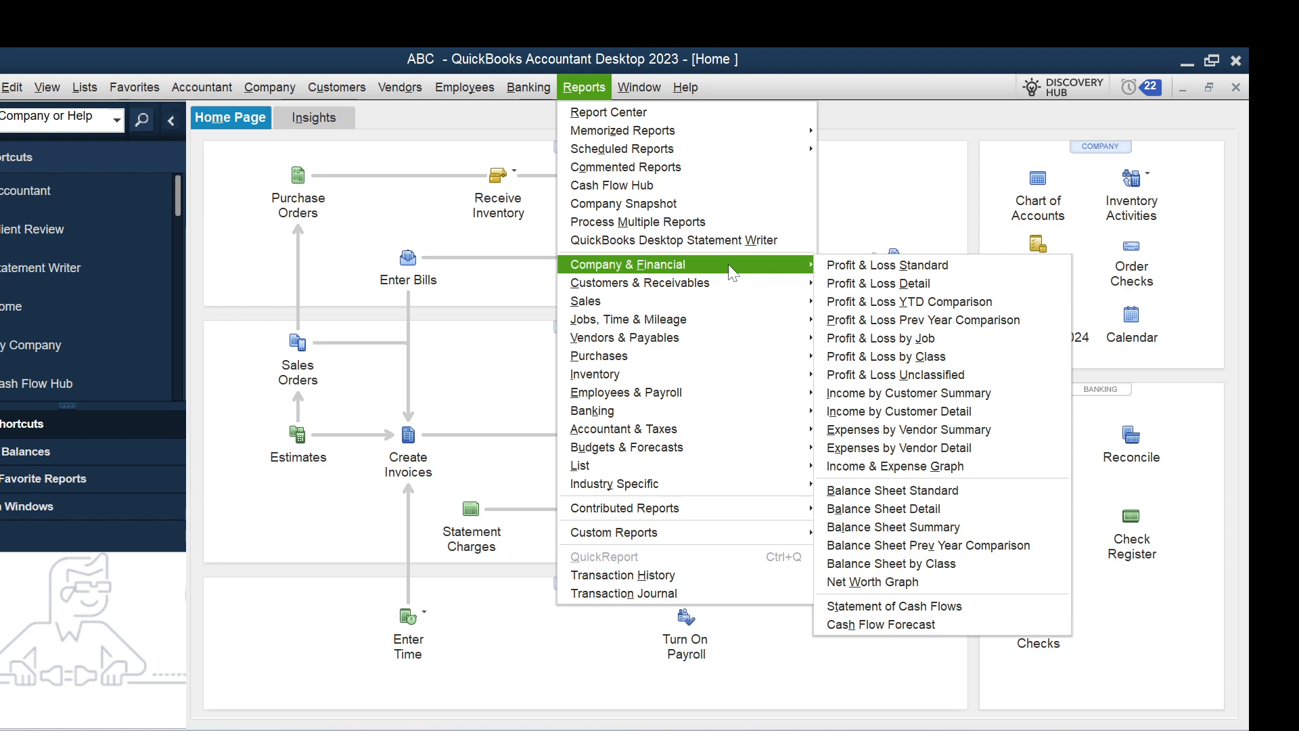
click(898, 501)
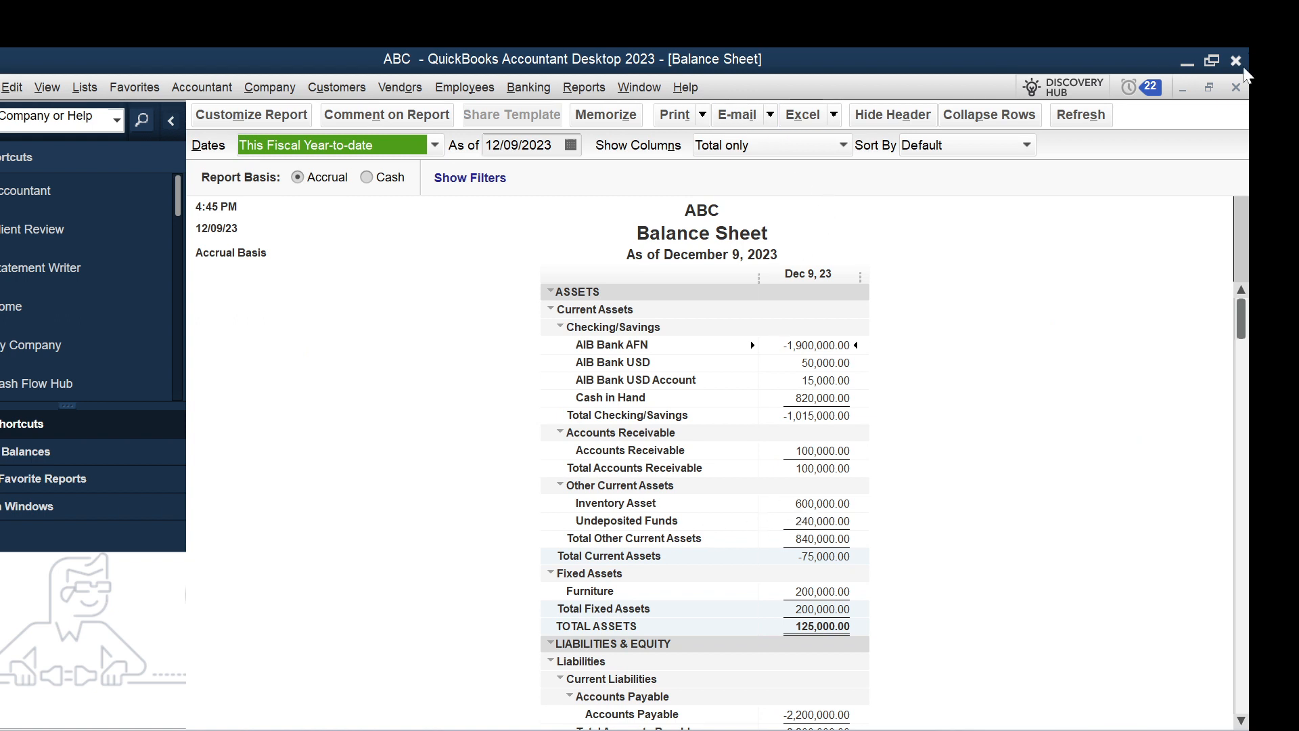
click(1236, 86)
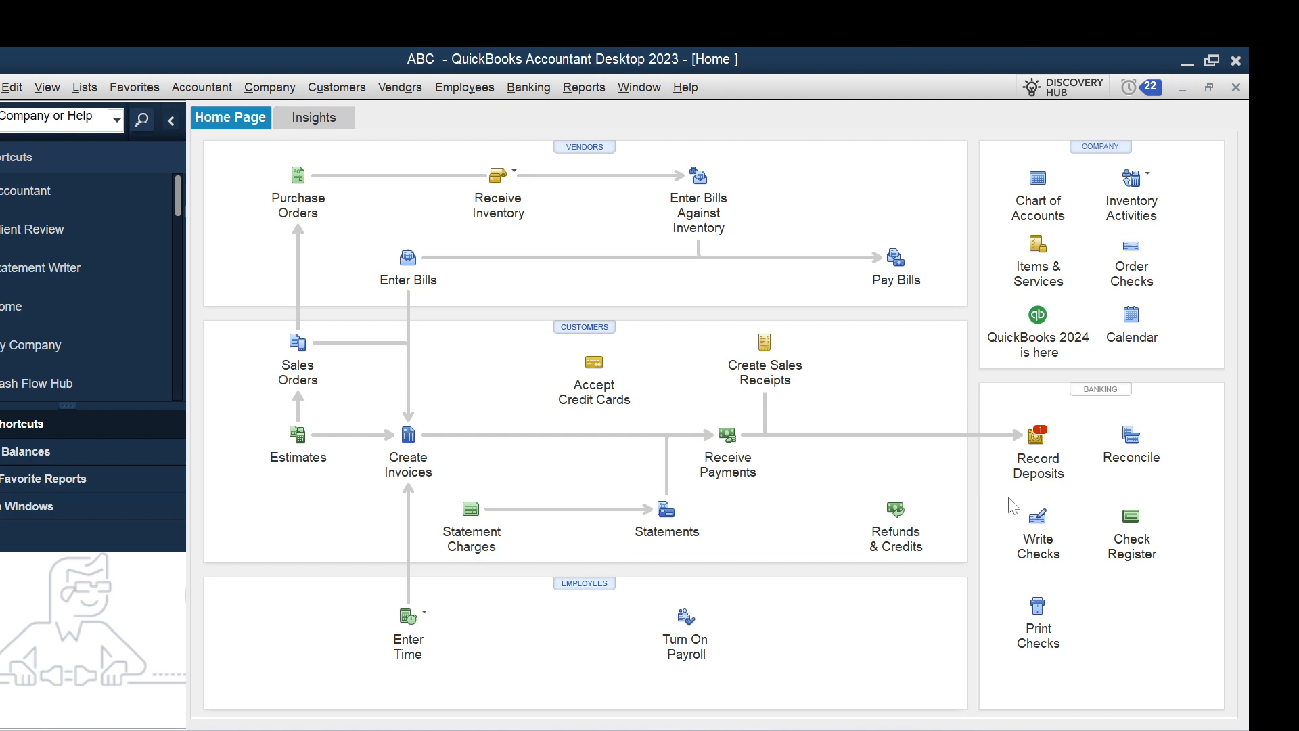
Start recording a deposit with the 240,000.00 cash payment dated 12/09/2023 selected, depositing to Cash in Hand.
click(1035, 460)
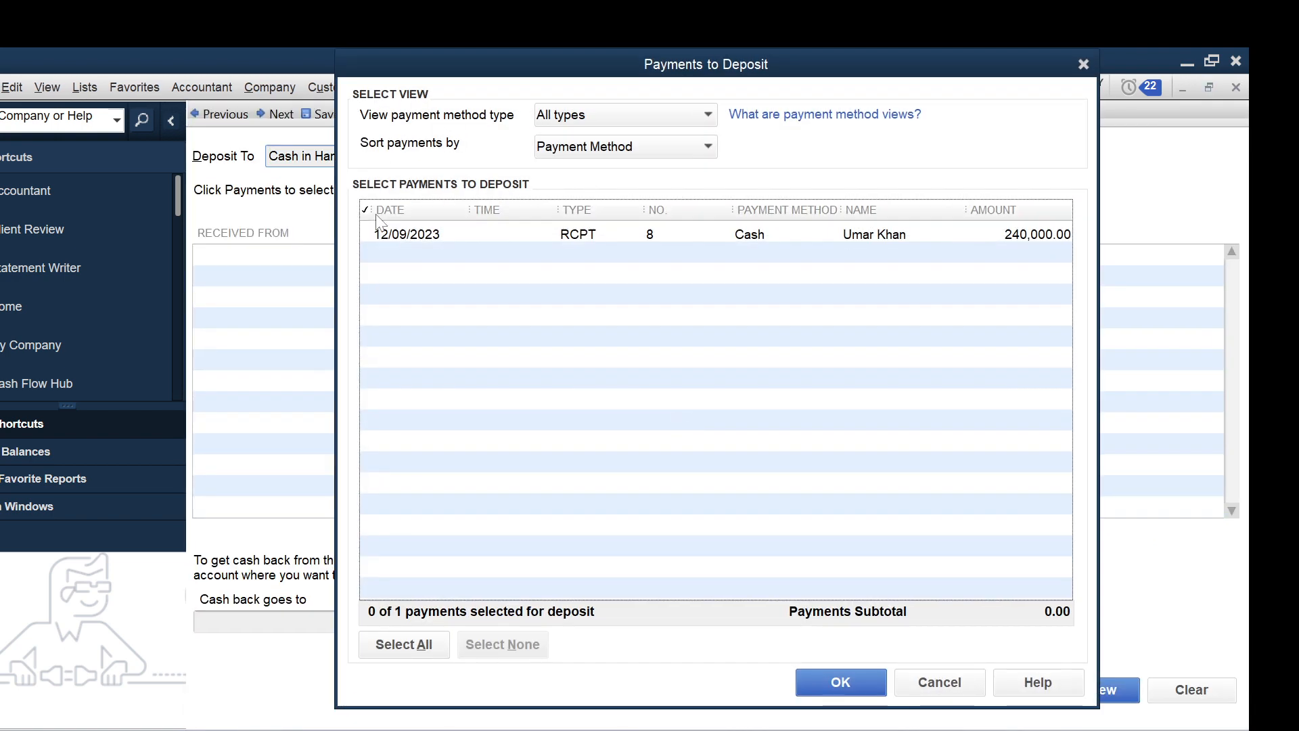
click(372, 239)
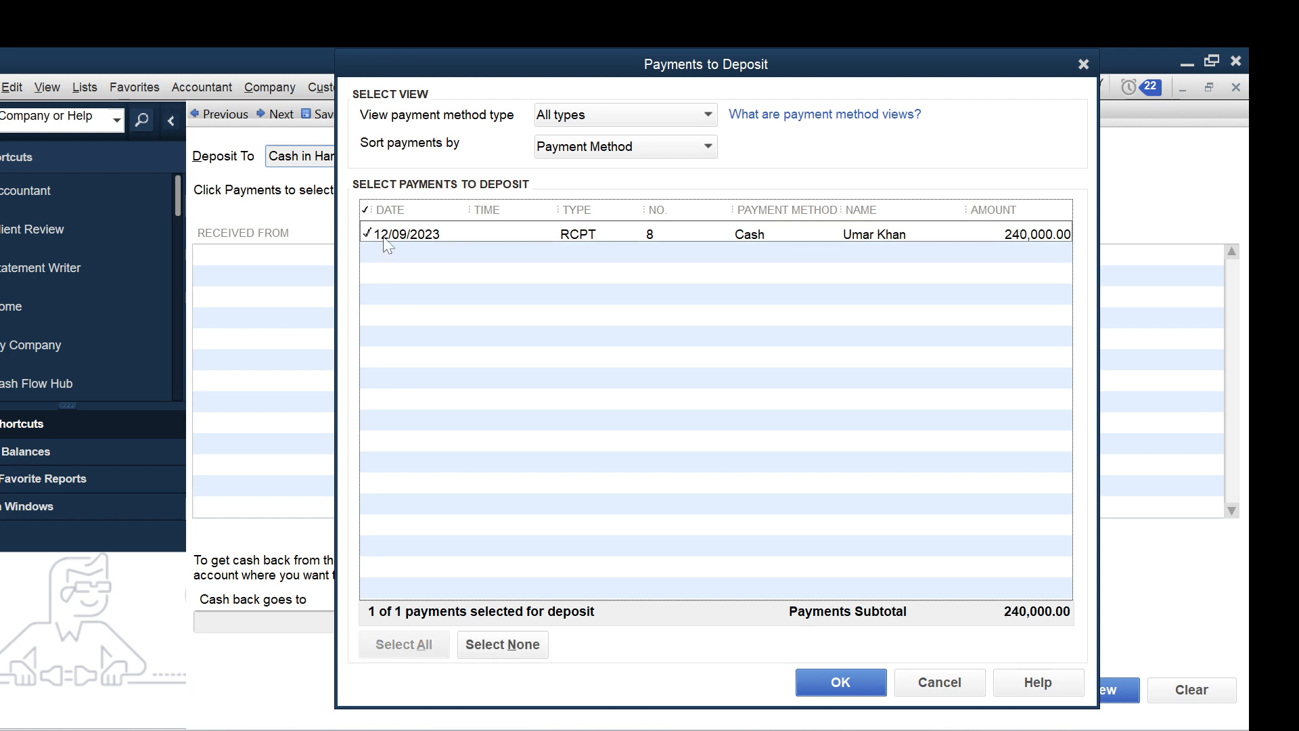
click(821, 680)
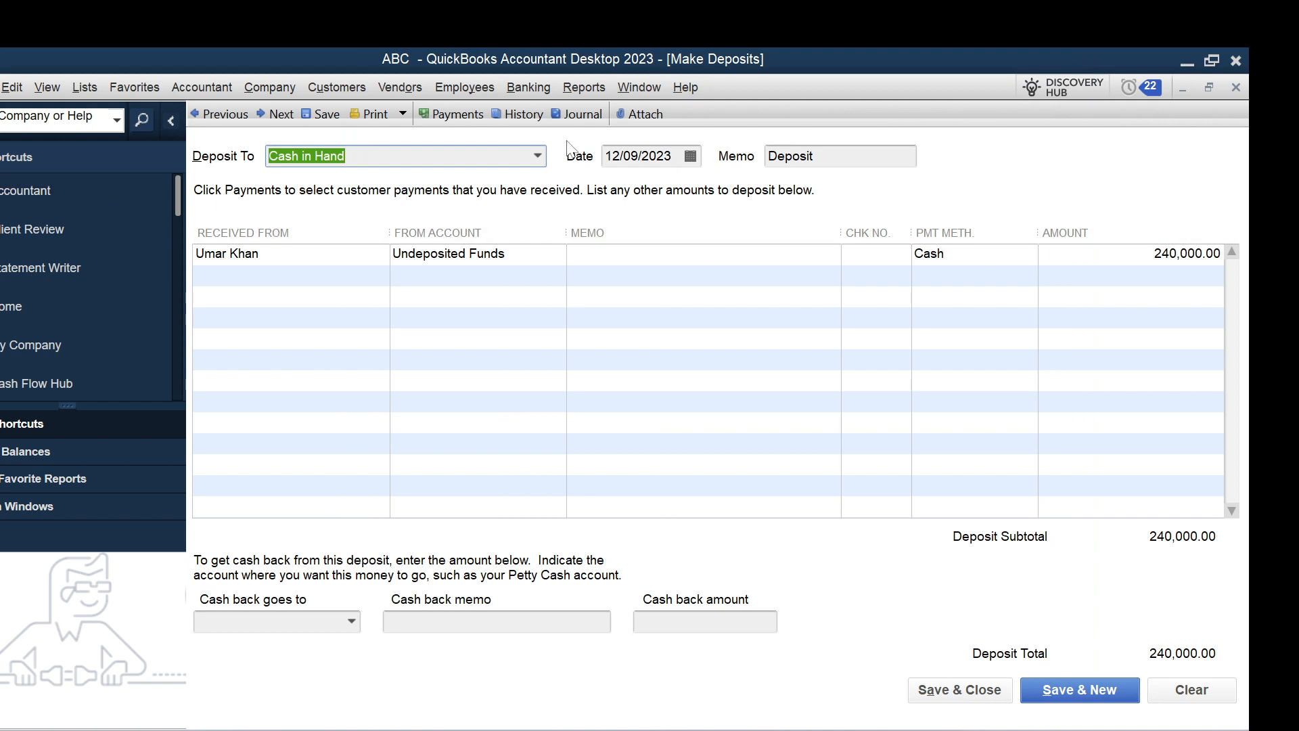
click(539, 156)
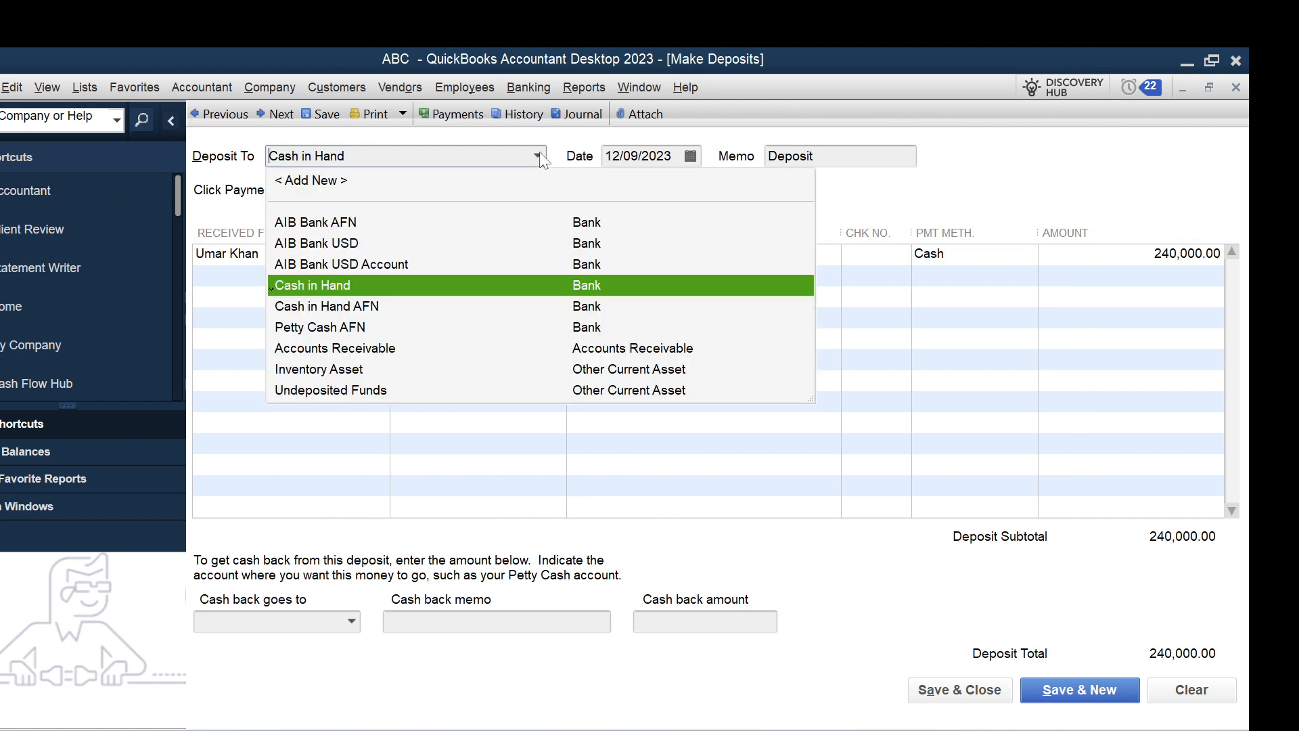
click(392, 285)
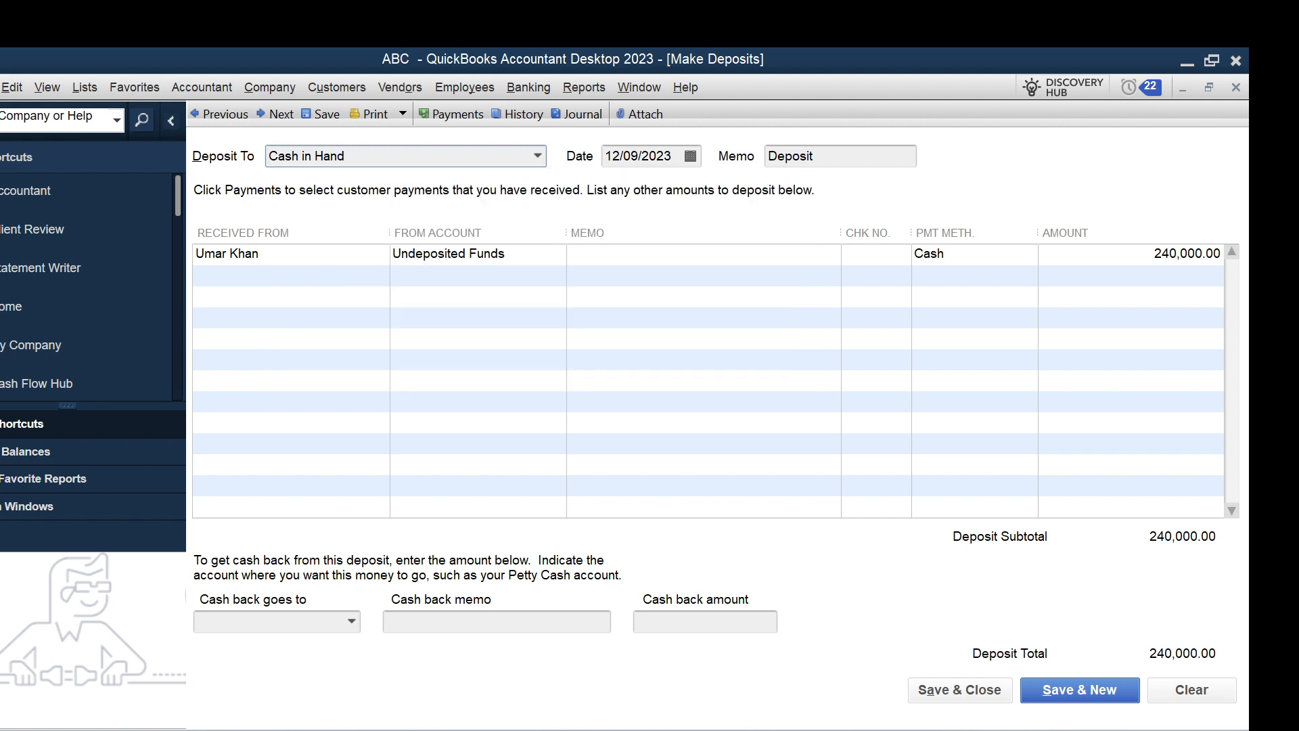
Enter the memo "Cash deposite" on the Undeposited Funds line and choose Cash as its payment method.
click(257, 255)
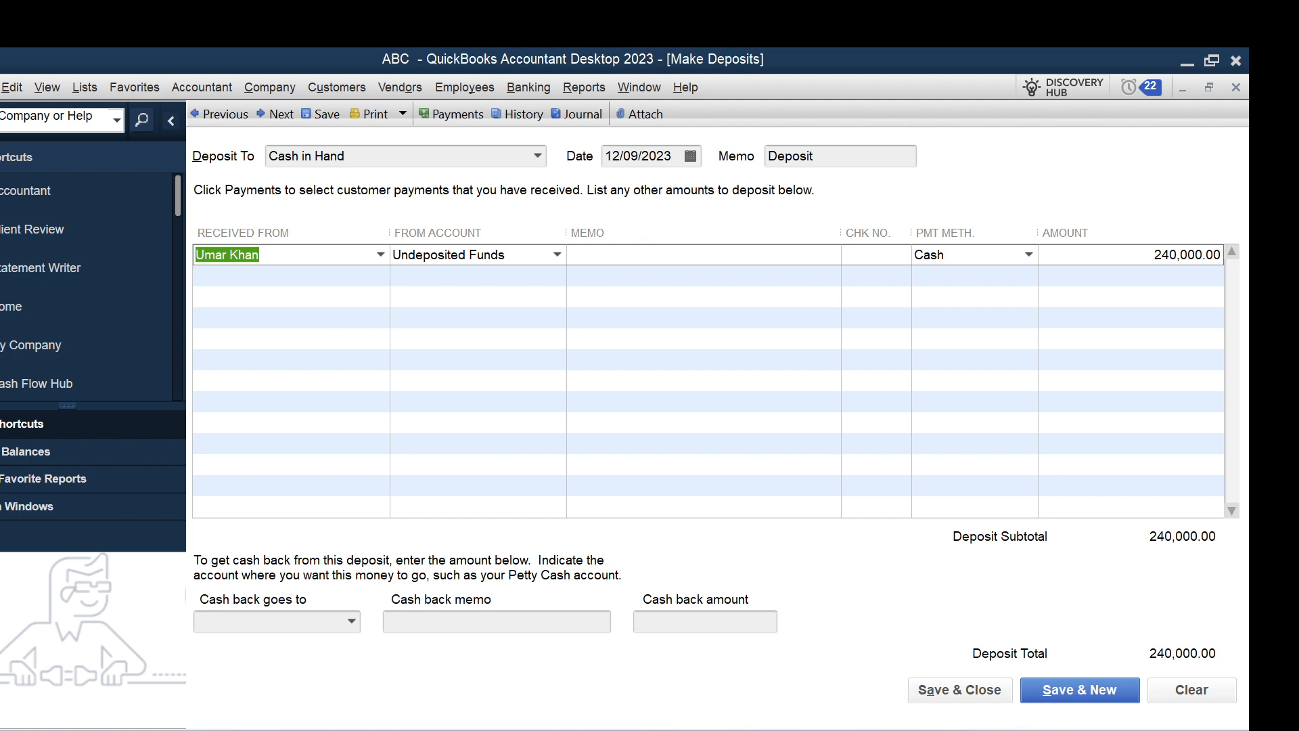
click(467, 256)
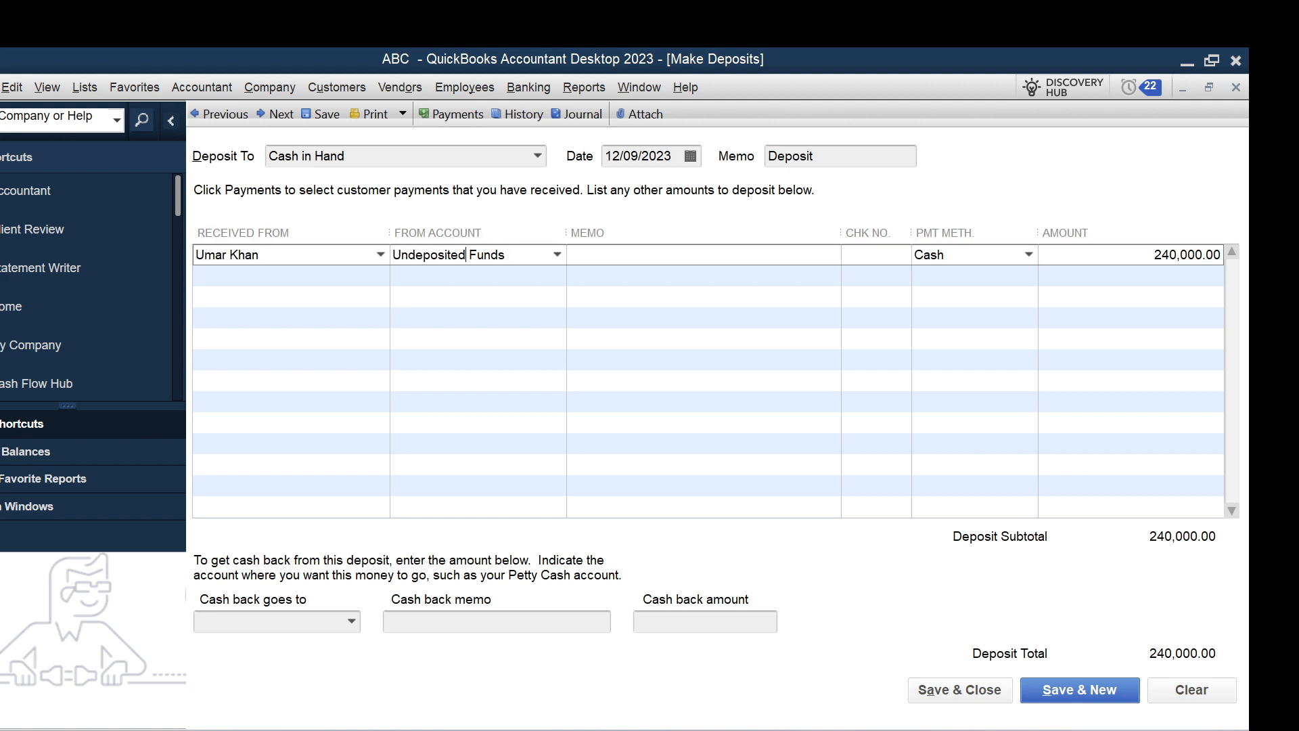
click(587, 255)
text(CA)
key(BackSpace)
text(ash di)
key(BackSpace)
text(eopso)
key(BackSpace)
text(i)
key(BackSpace)
key(BackSpace)
key(BackSpace)
key(BackSpace)
text(posite)
click(1028, 254)
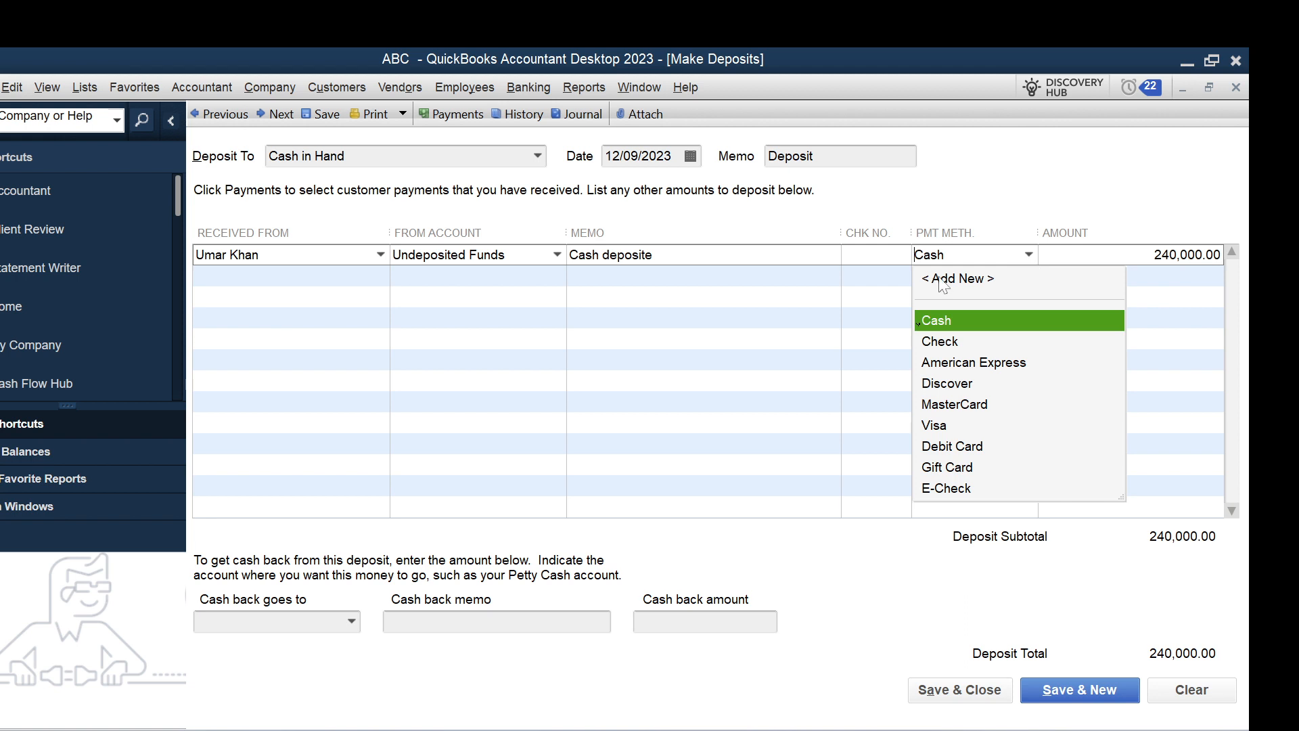
click(934, 327)
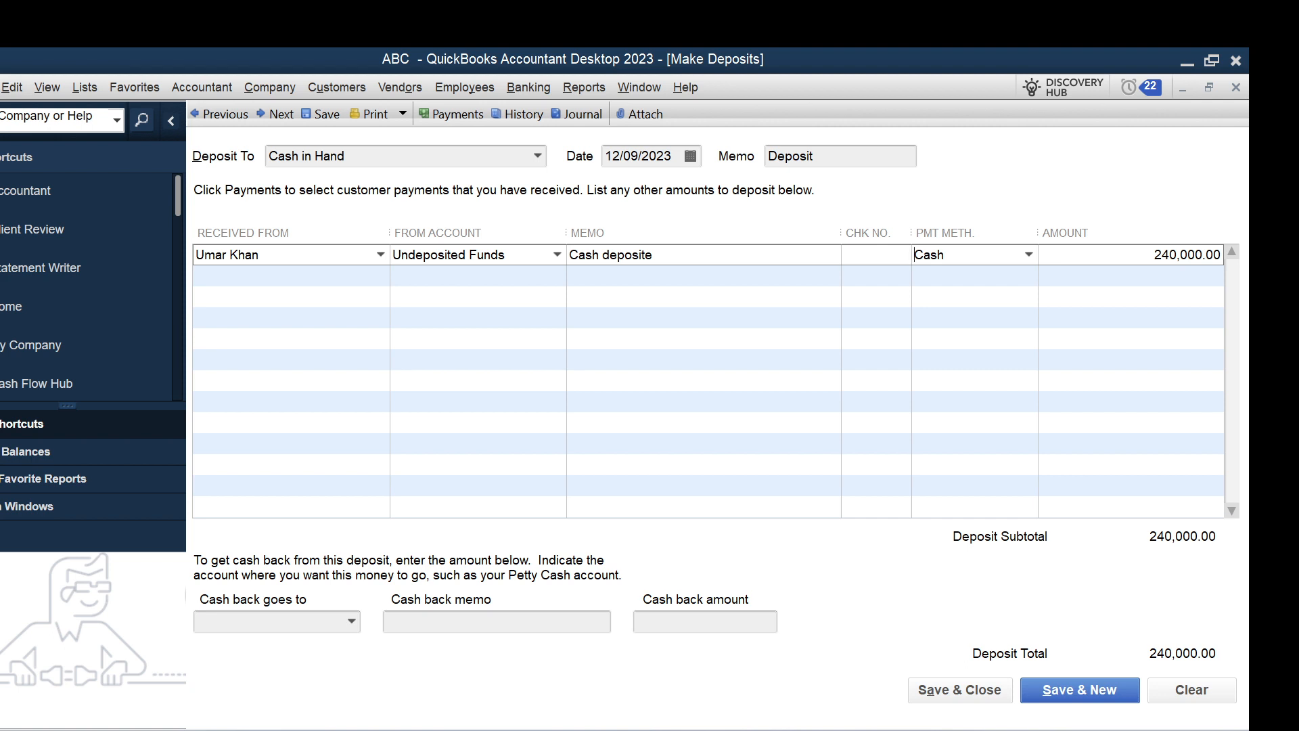
Leave the cash back account, memo and amount empty, and save and close the deposit.
click(352, 621)
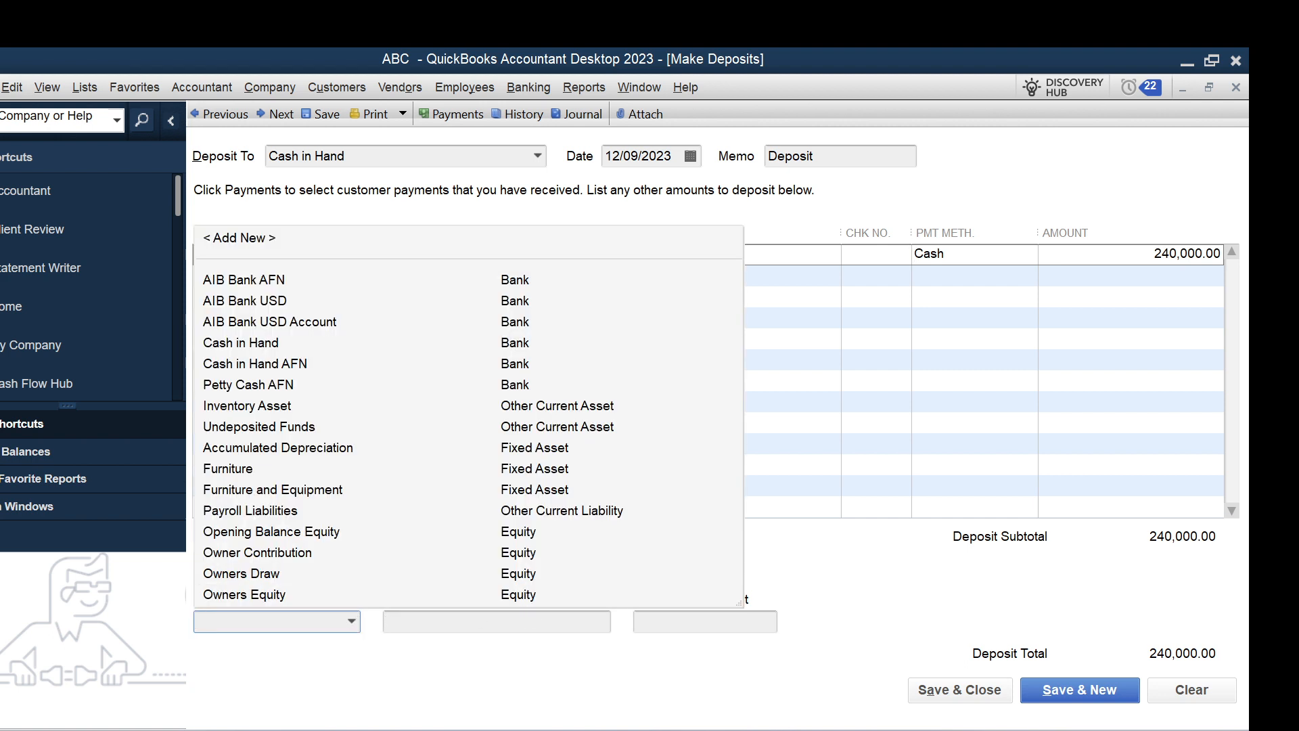
key(Tab)
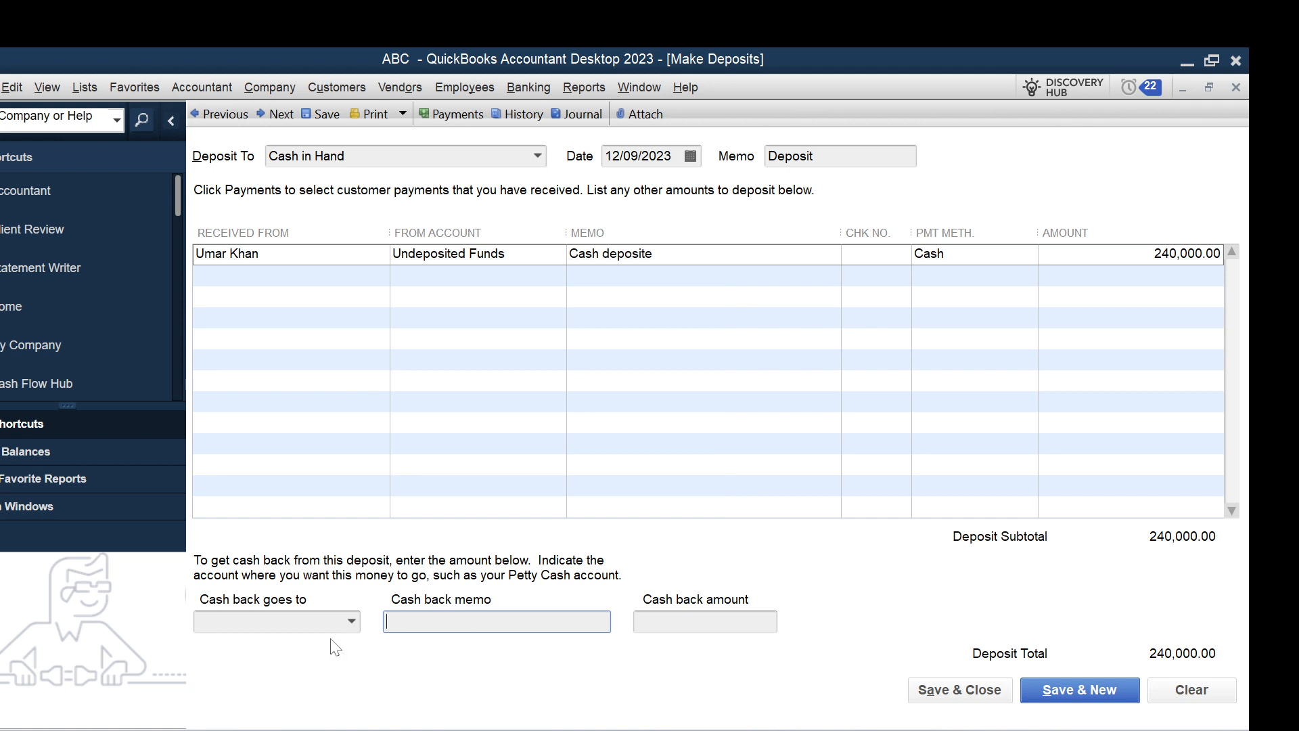
click(352, 621)
key(Tab)
key(Tab)
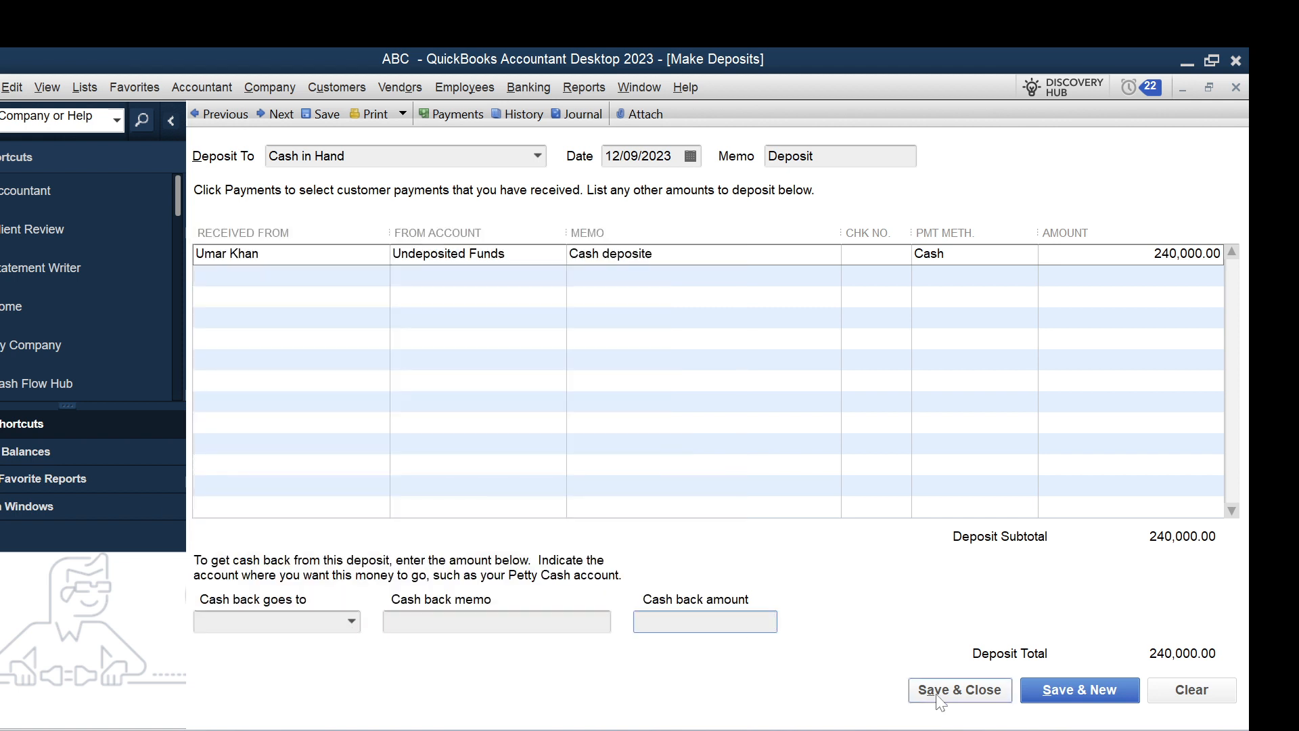
click(1004, 694)
Reopen the Balance Sheet Standard report to review the deposit's effect on Cash in Hand, and close it.
click(585, 87)
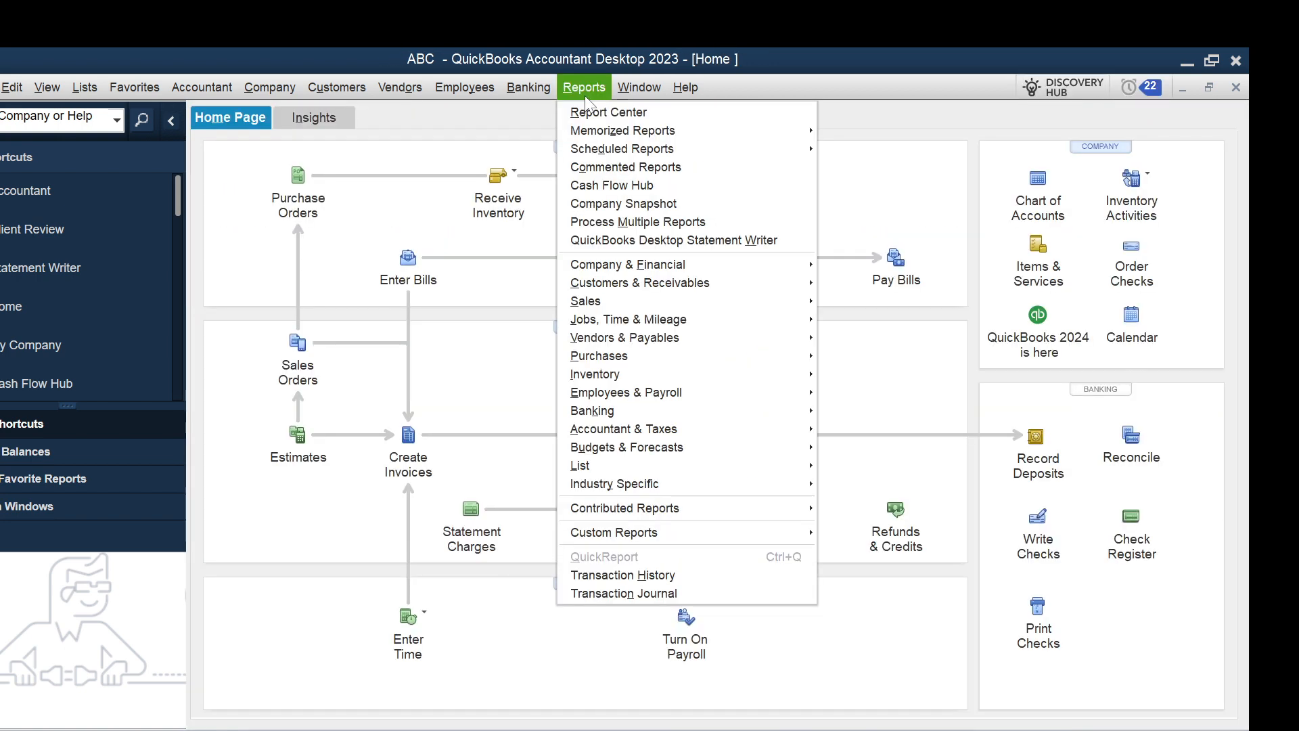
mouse_move(647, 266)
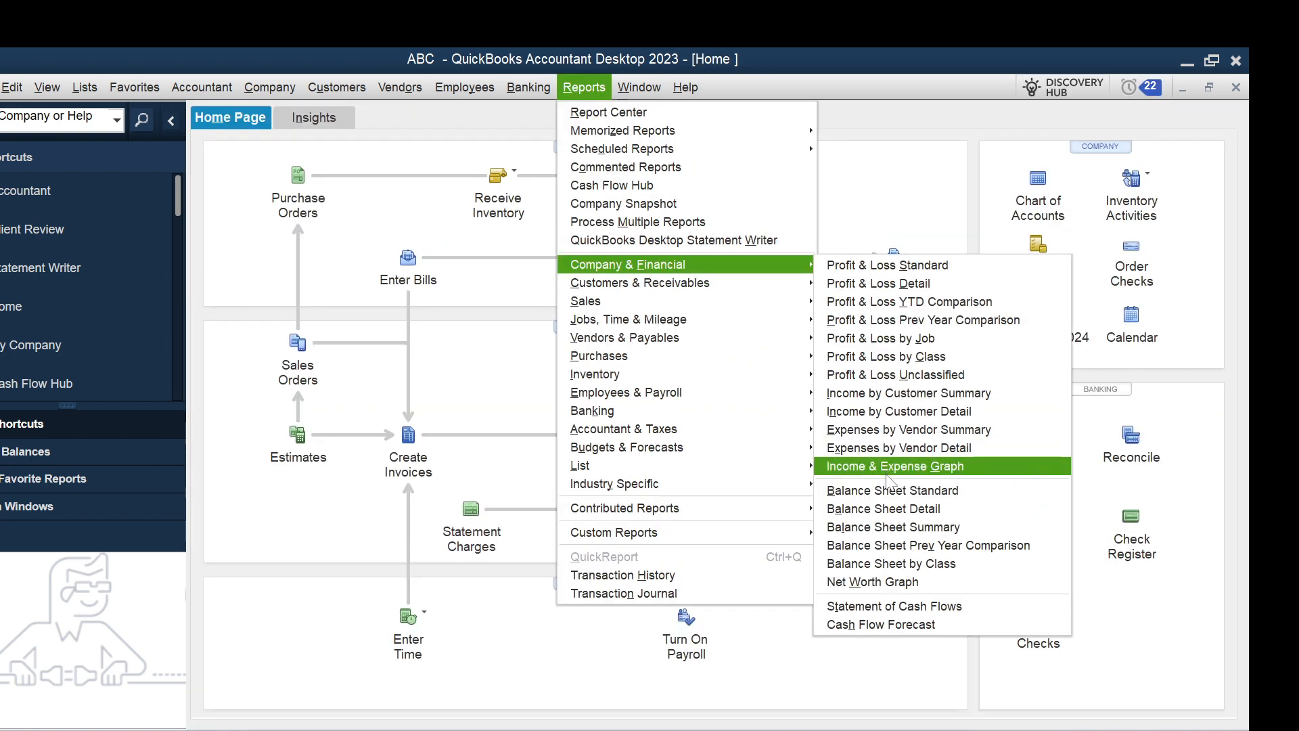
click(898, 496)
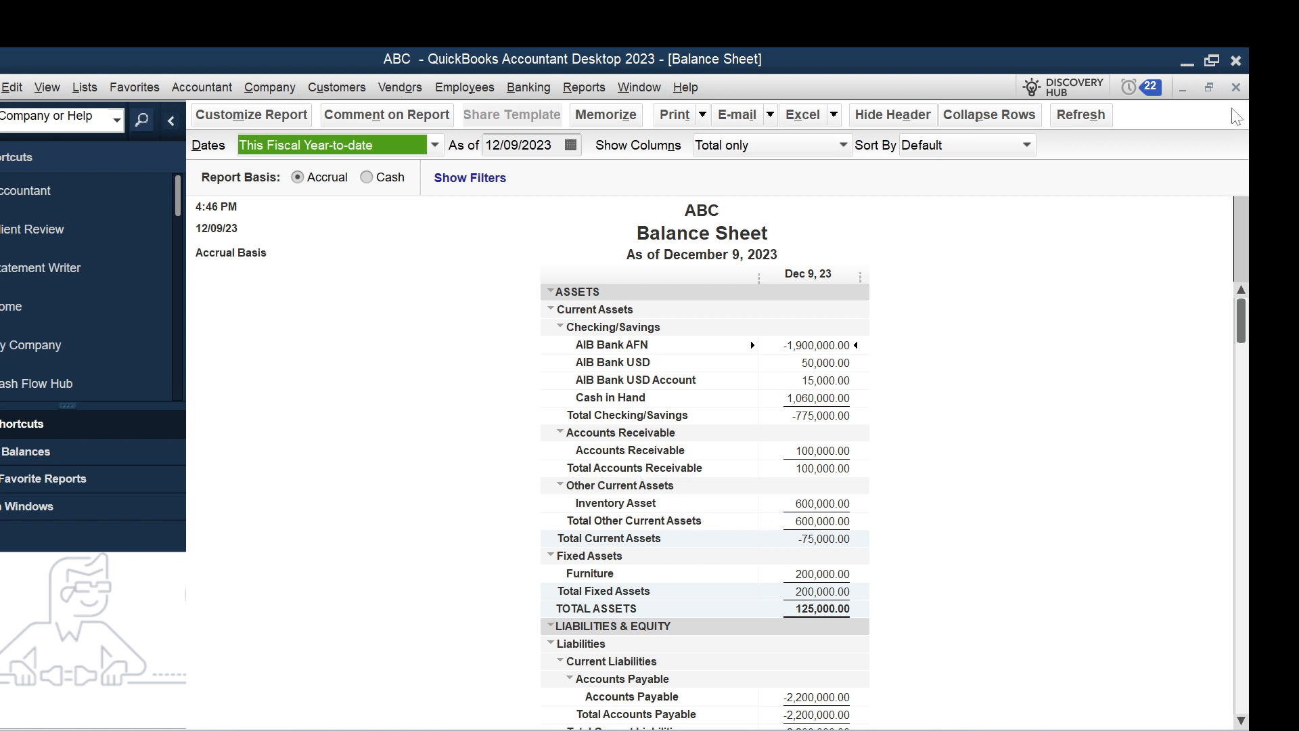
click(1236, 87)
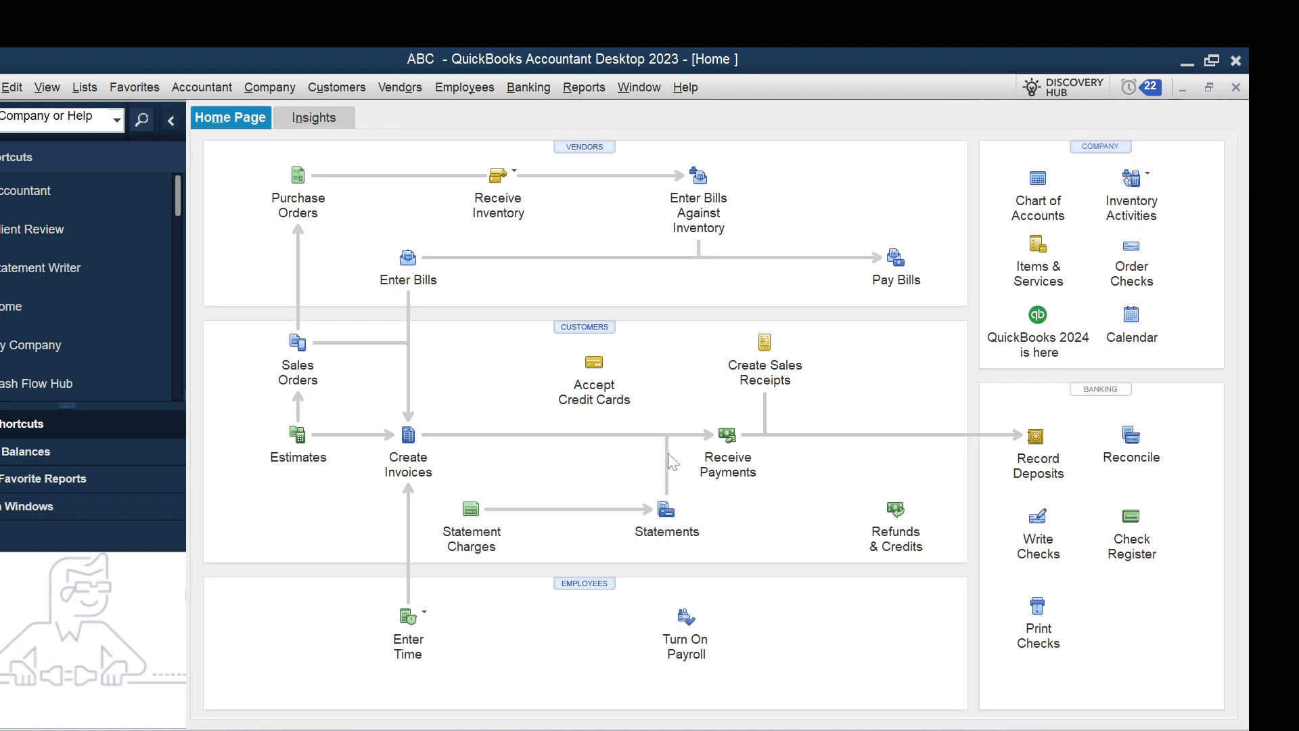
Start a new deposit to Cash in Hand, received from the contact listed as Other Name, using the Owner Contribution account.
click(1035, 439)
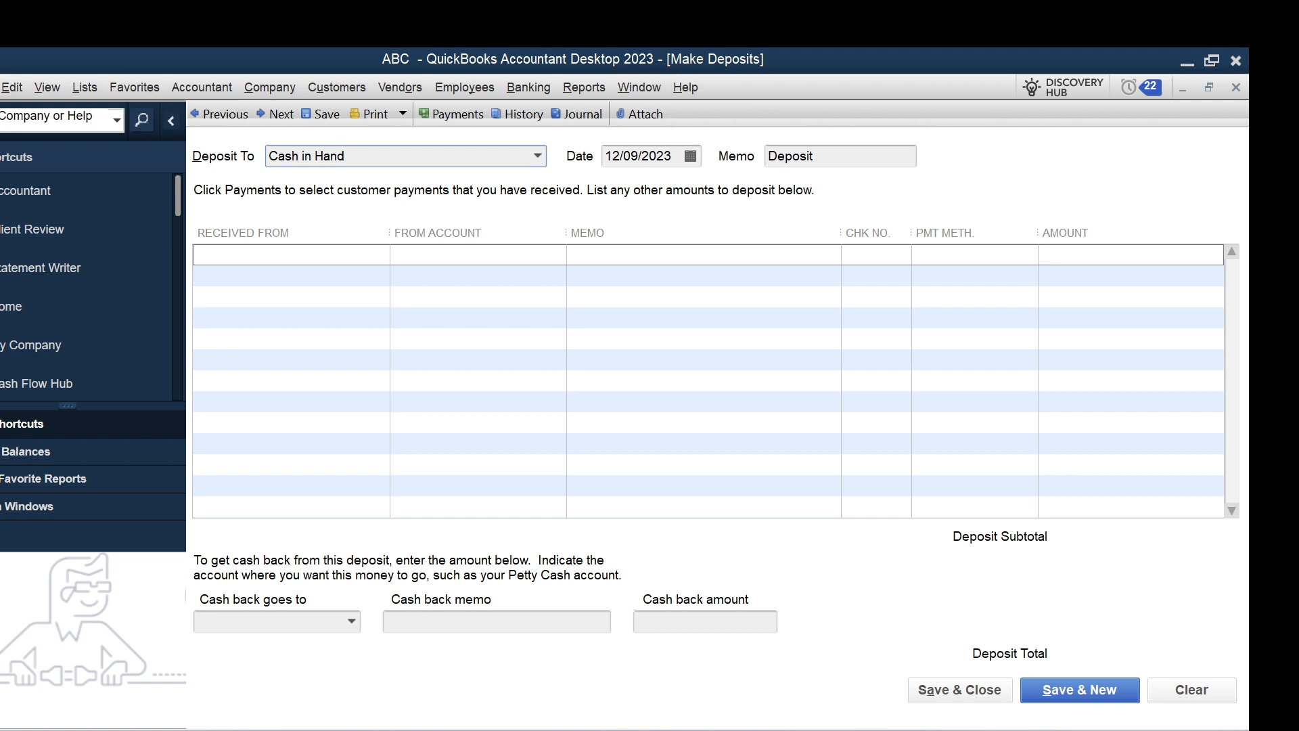
click(381, 255)
click(381, 255)
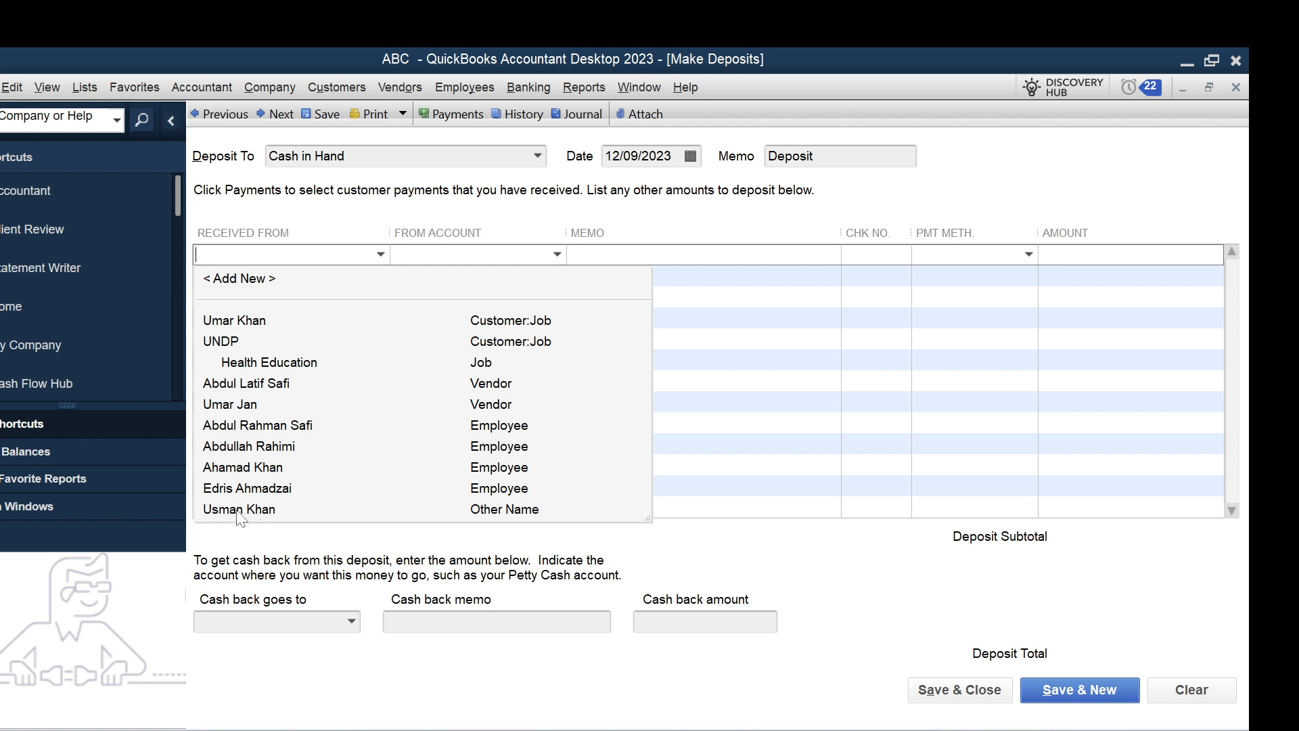
click(261, 518)
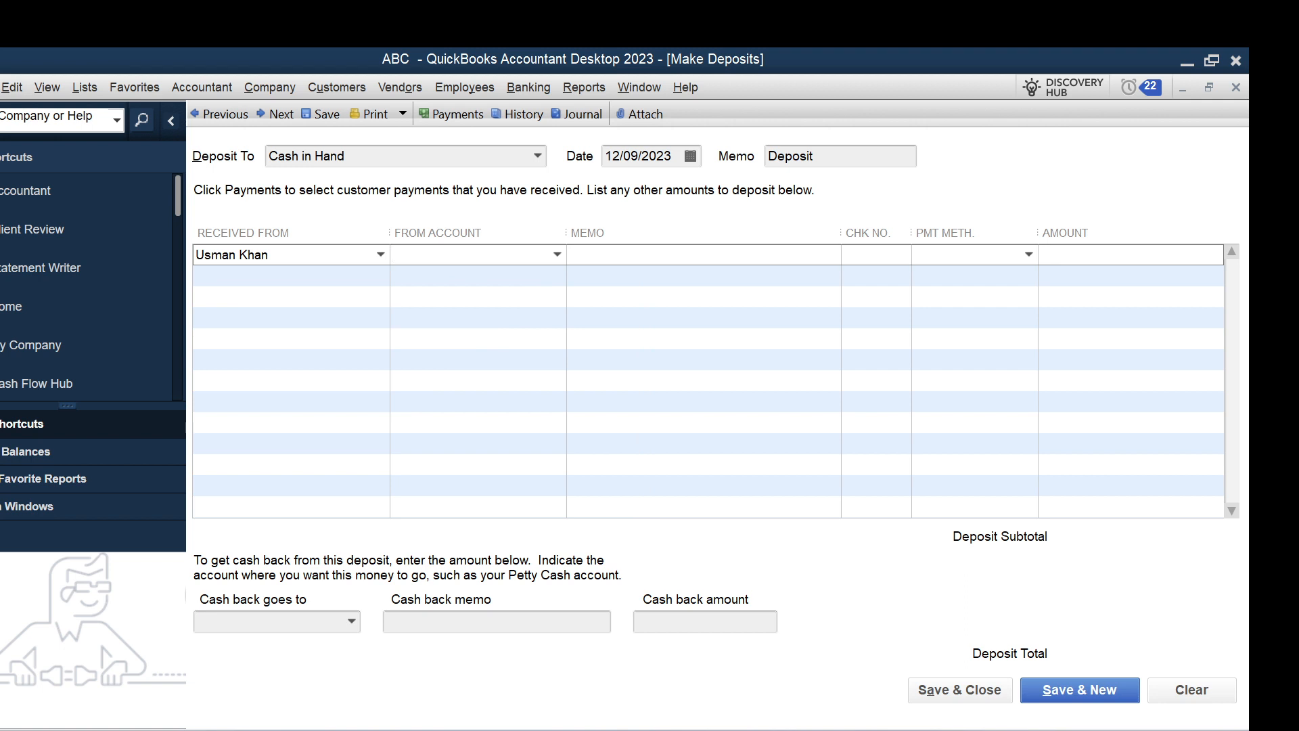
text(Owner Contribution)
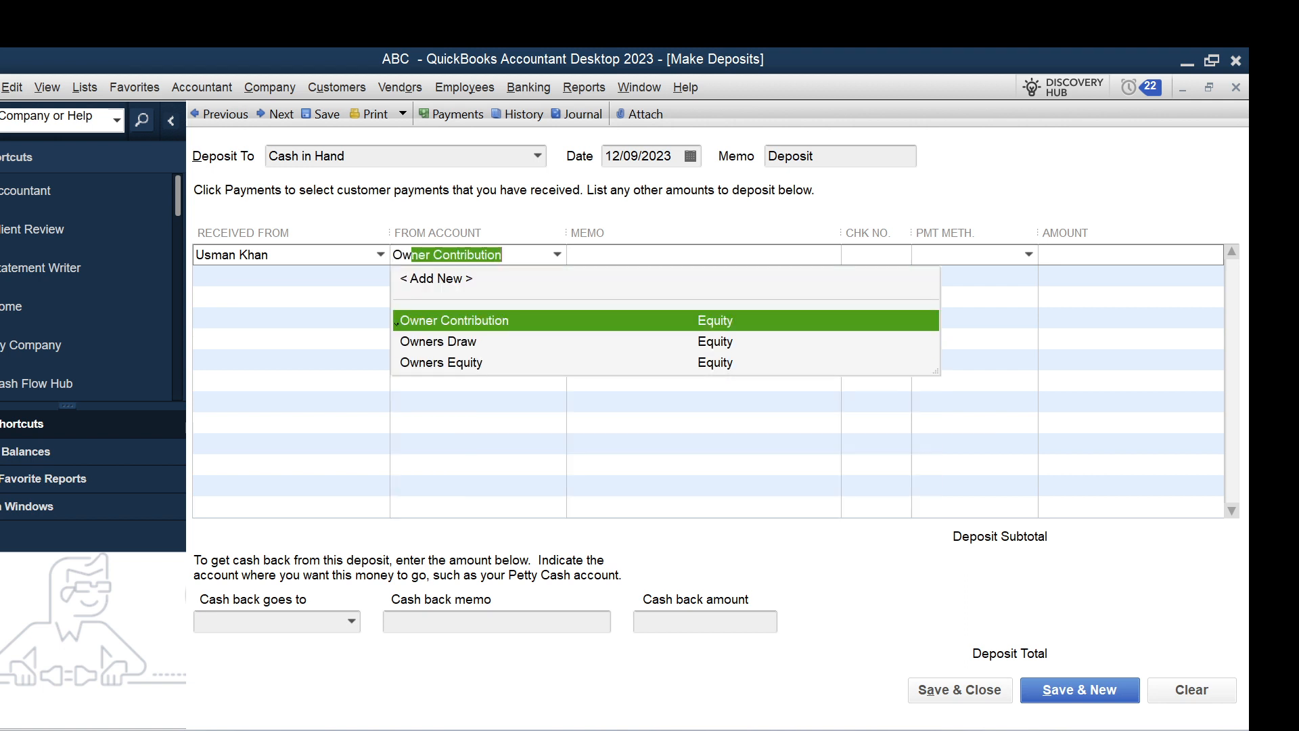
click(572, 322)
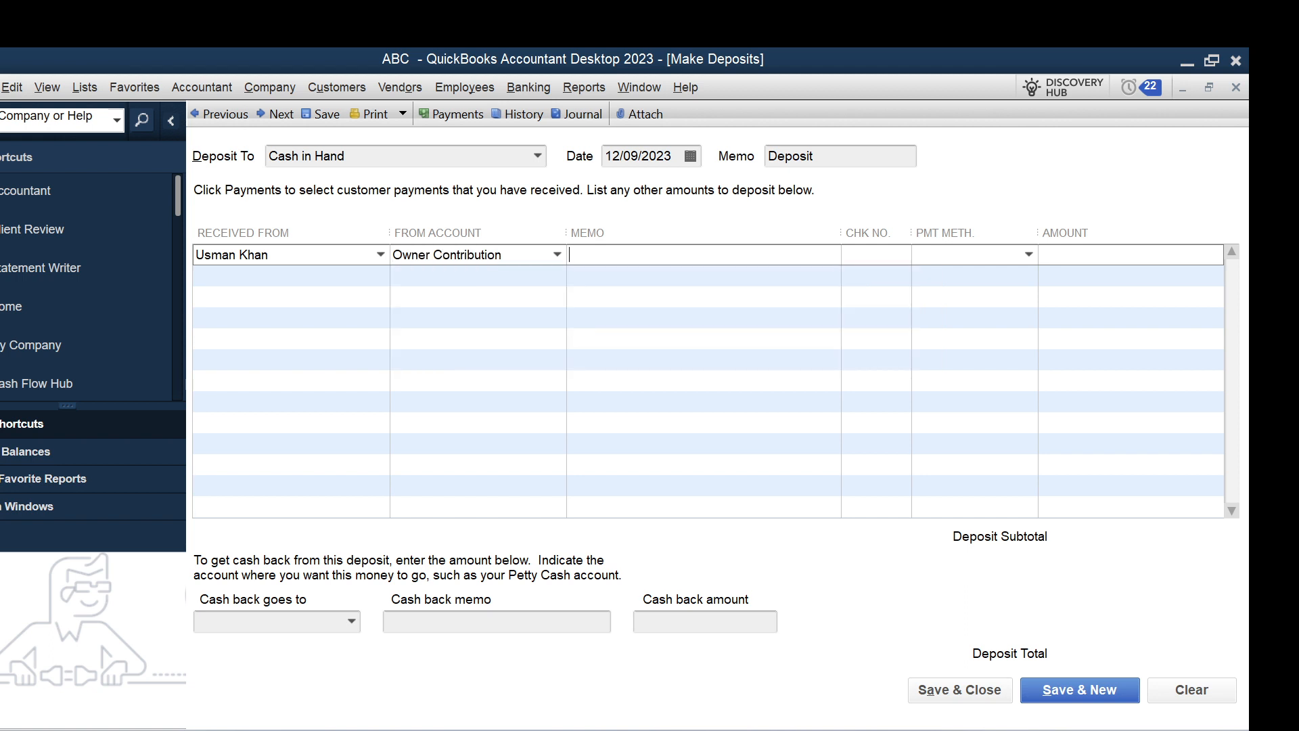
Enter the memo "Recieved cash from owner for office operations" on the Owner Contribution line.
text(Recieved cash r)
key(BackSpace)
key(BackSpace)
key(BackSpace)
text(fre)
key(BackSpace)
text(om one)
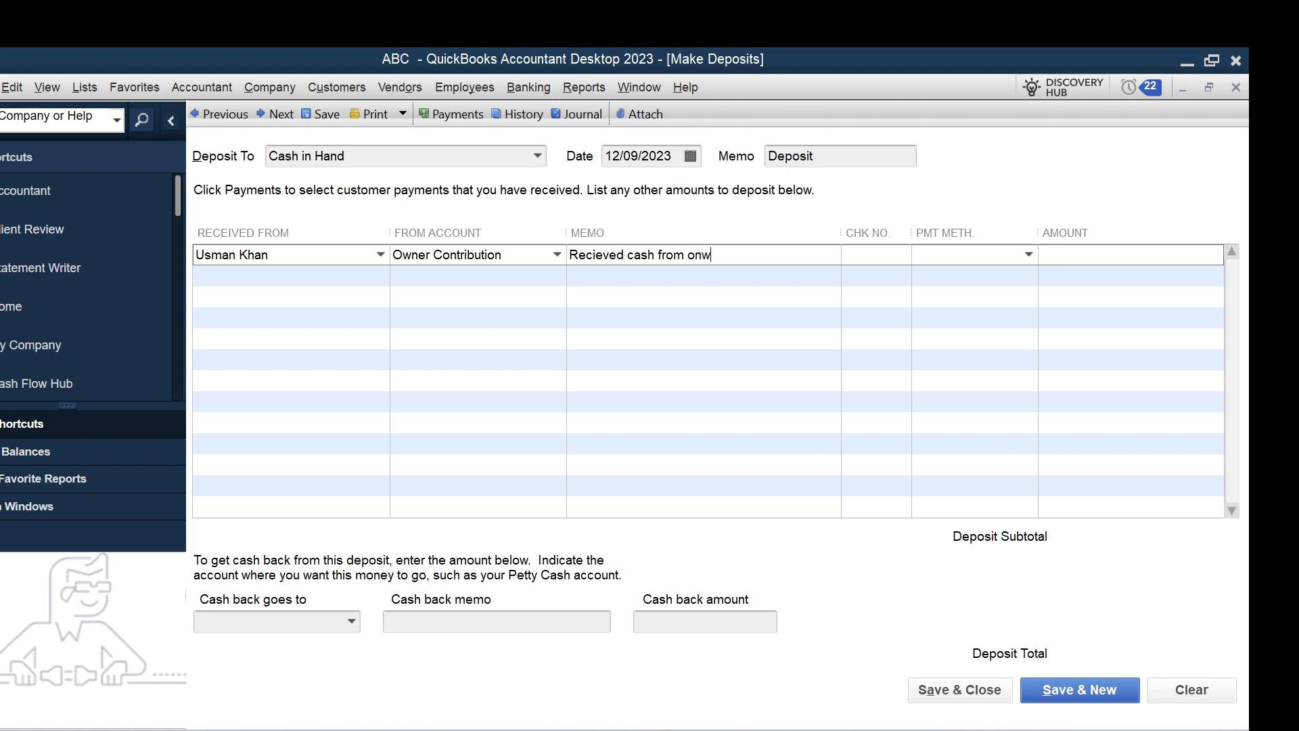
key(BackSpace)
key(BackSpace)
text(wner for )
text(own)
key(BackSpace)
key(BackSpace)
text(ffice operatio)
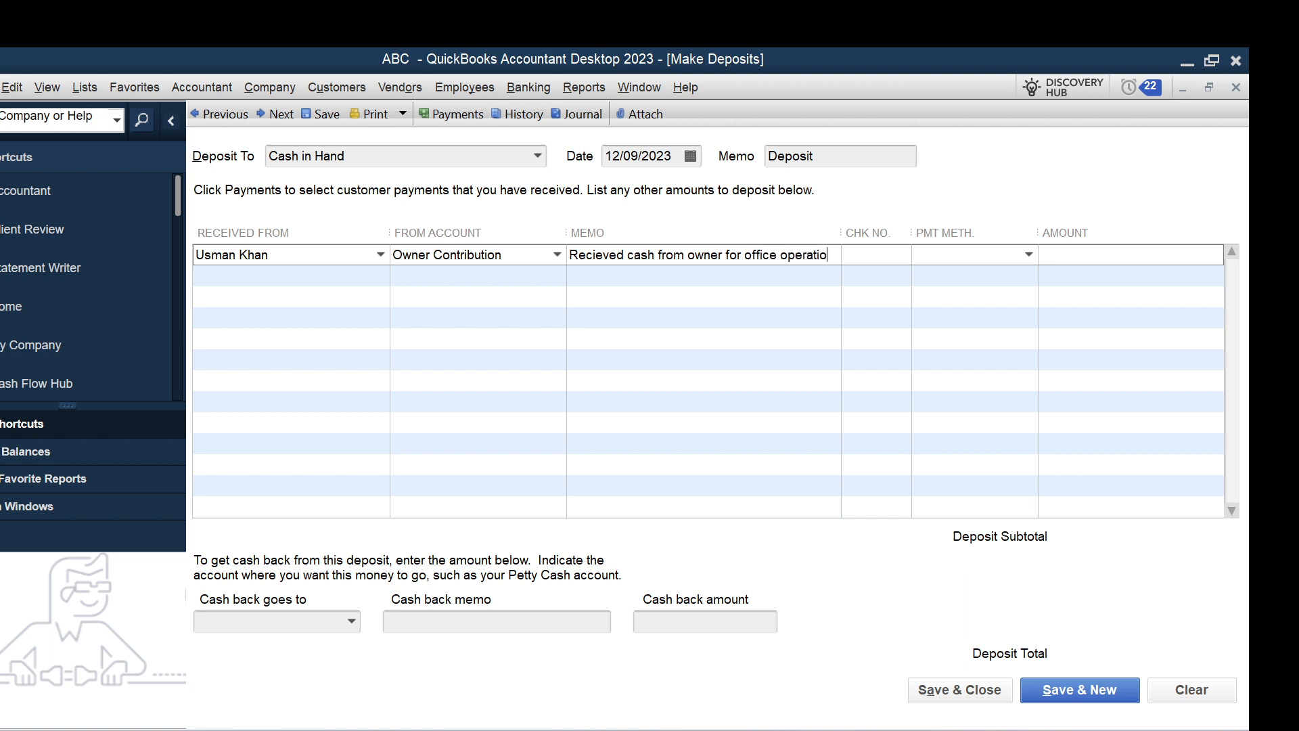
text(ns)
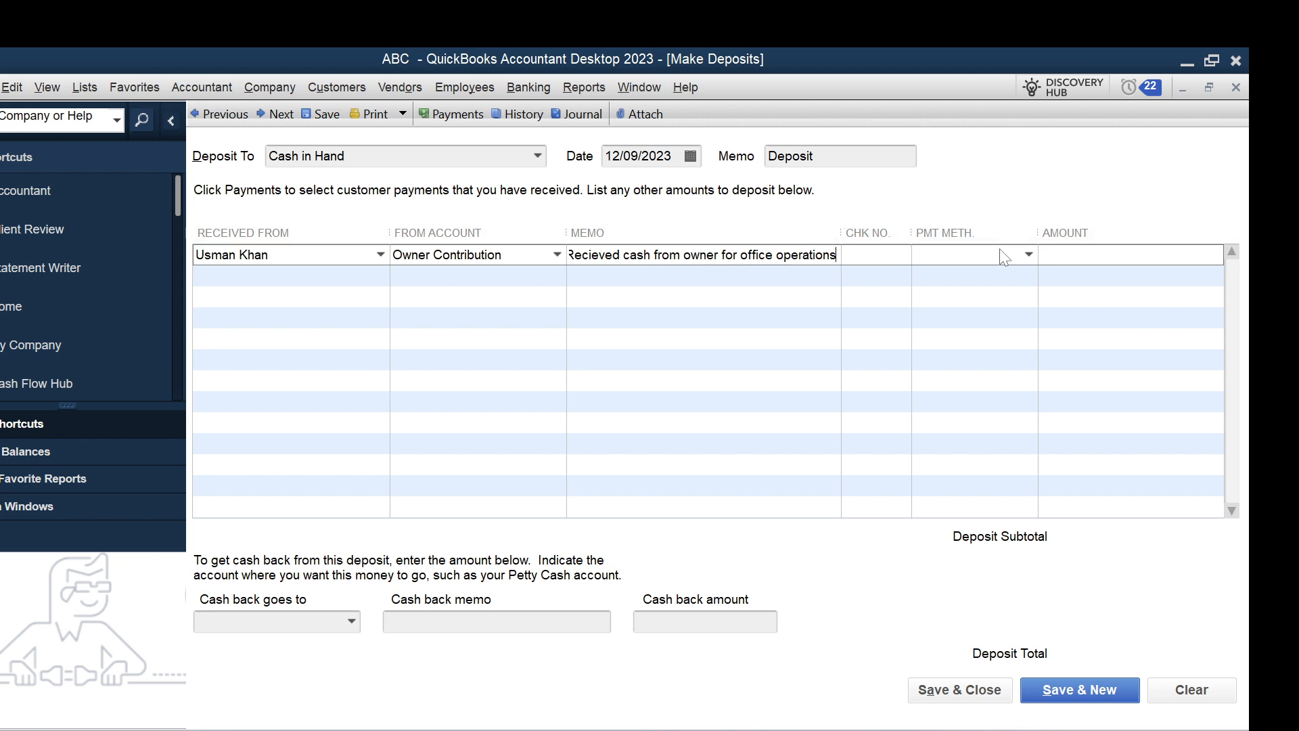
Set the payment method to Cash and the amount to 200000, and save and close the deposit.
click(1028, 255)
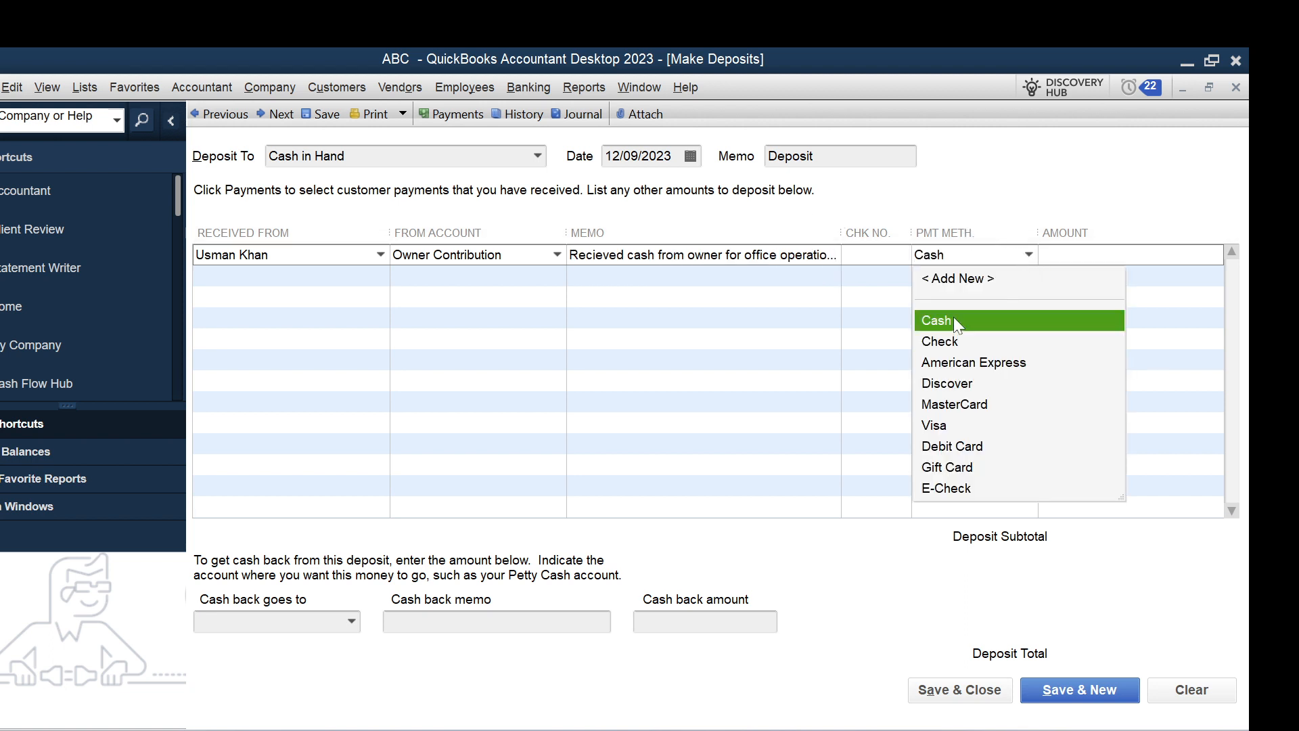
click(953, 319)
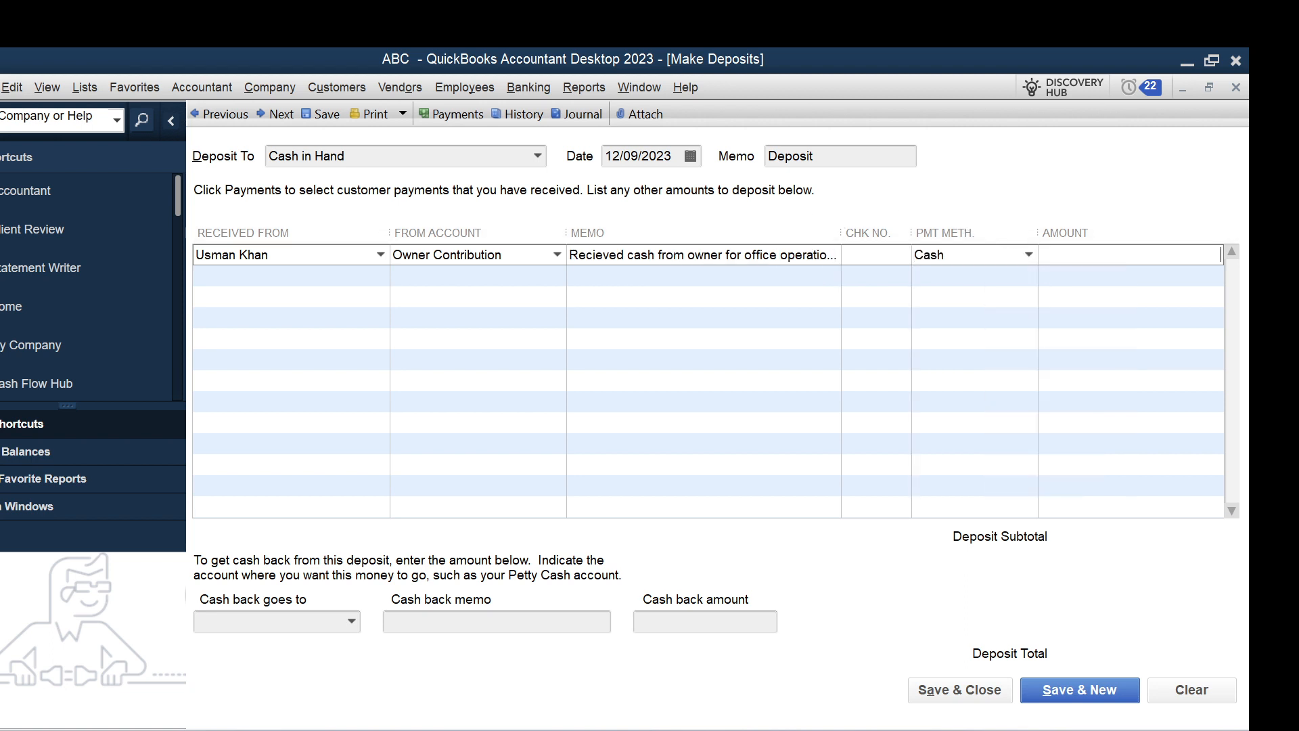
text(200000)
click(940, 688)
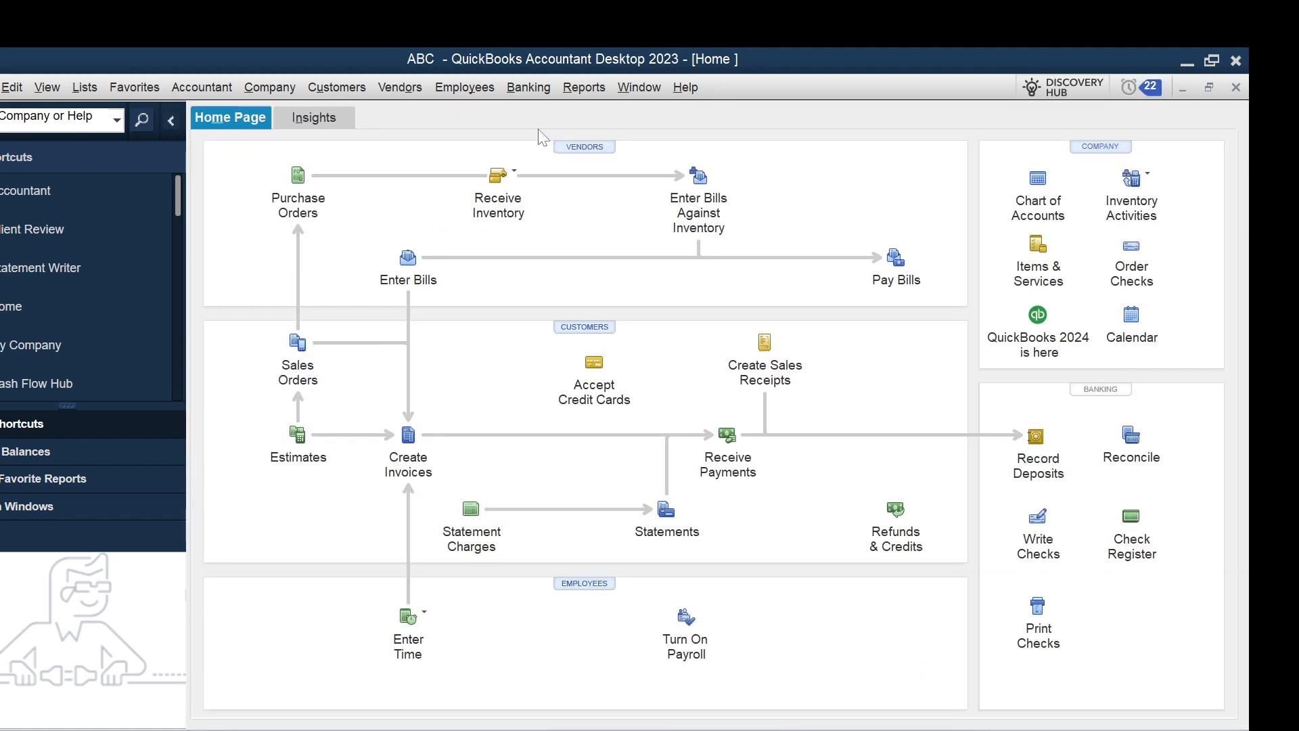
Start a new deposit to Cash in Hand, received from the UNDP:Health Education job, using the Services income account.
click(537, 91)
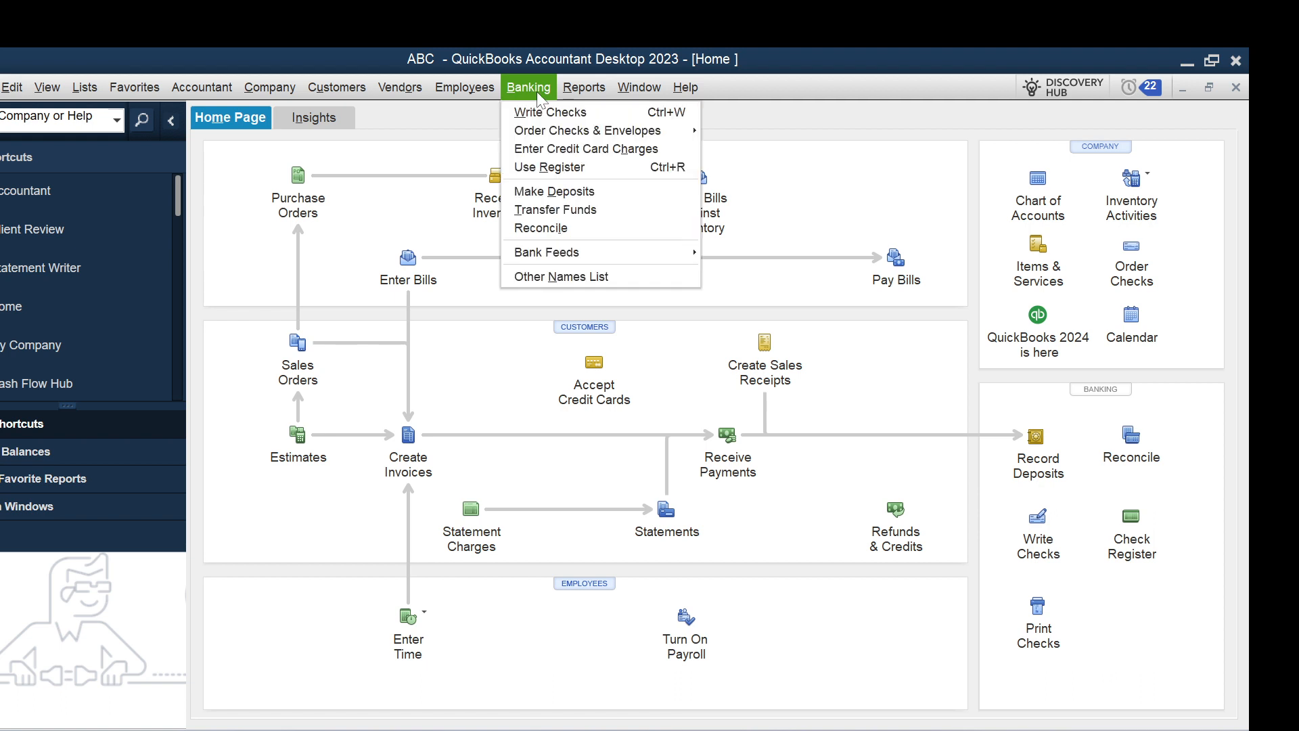
click(544, 195)
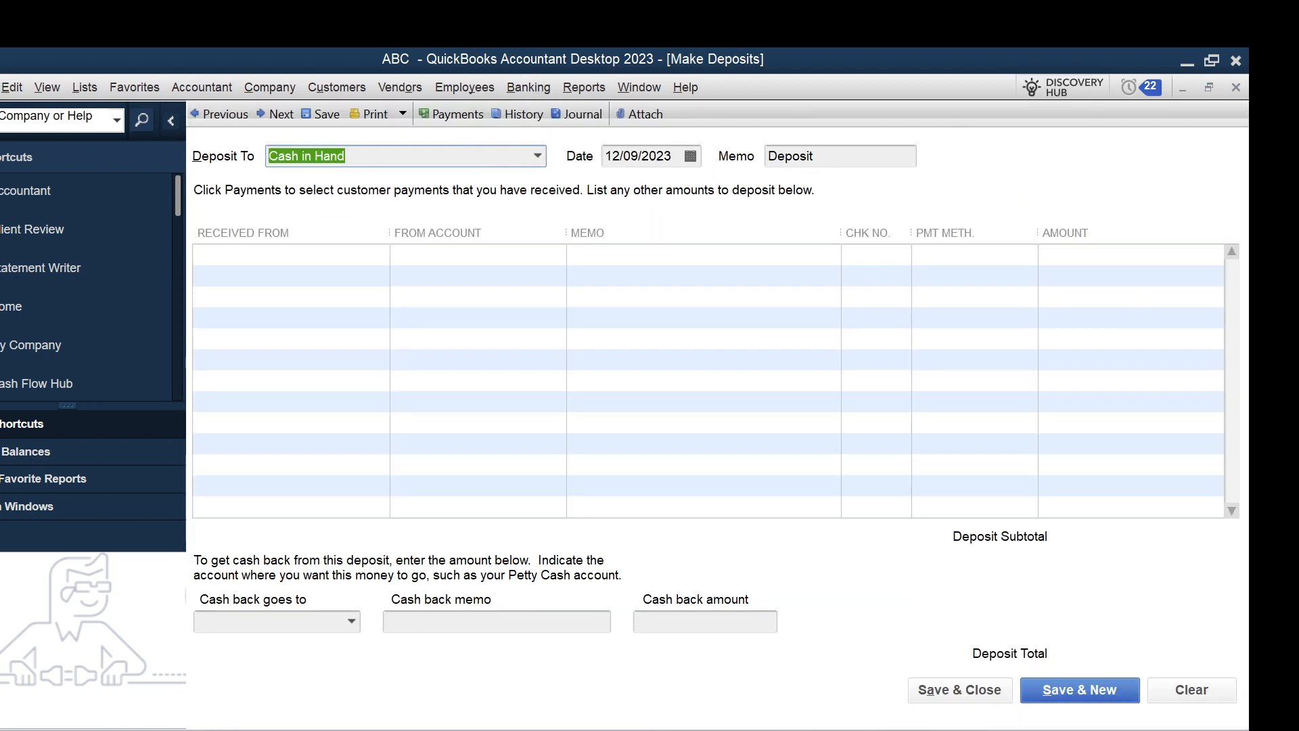
click(381, 257)
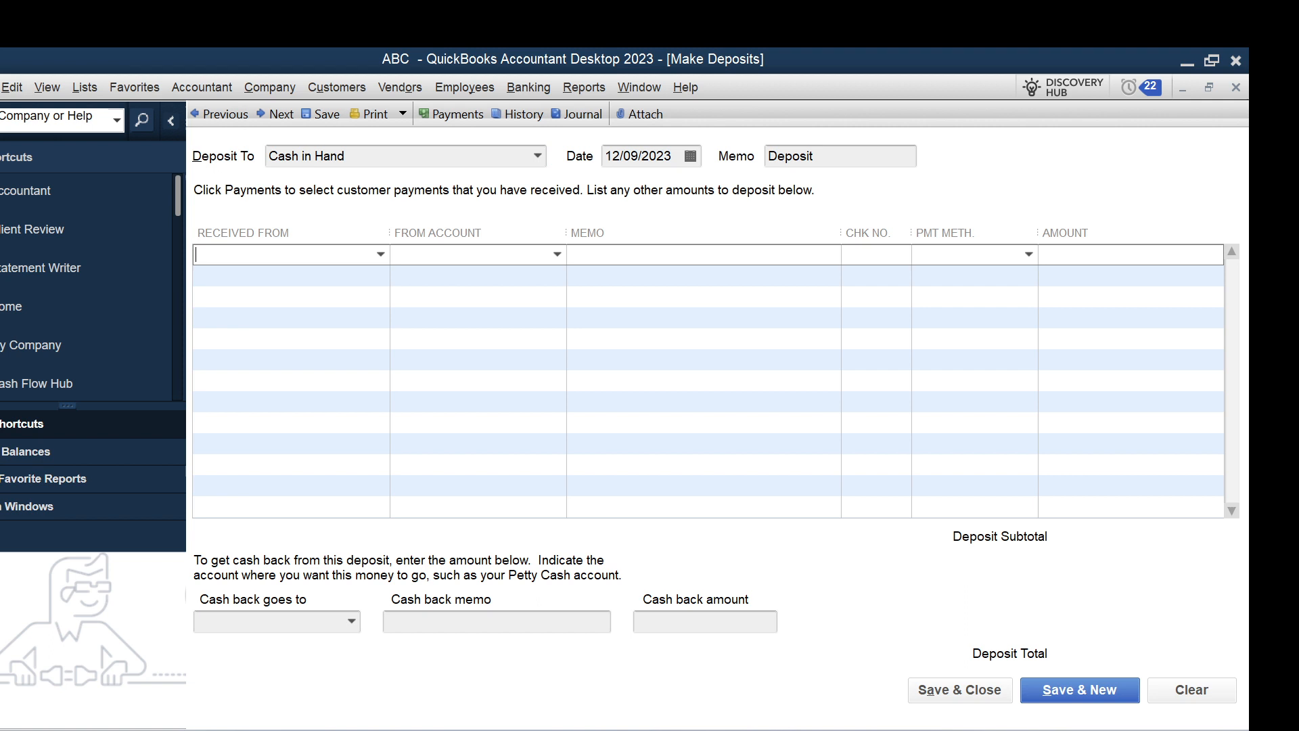
click(382, 259)
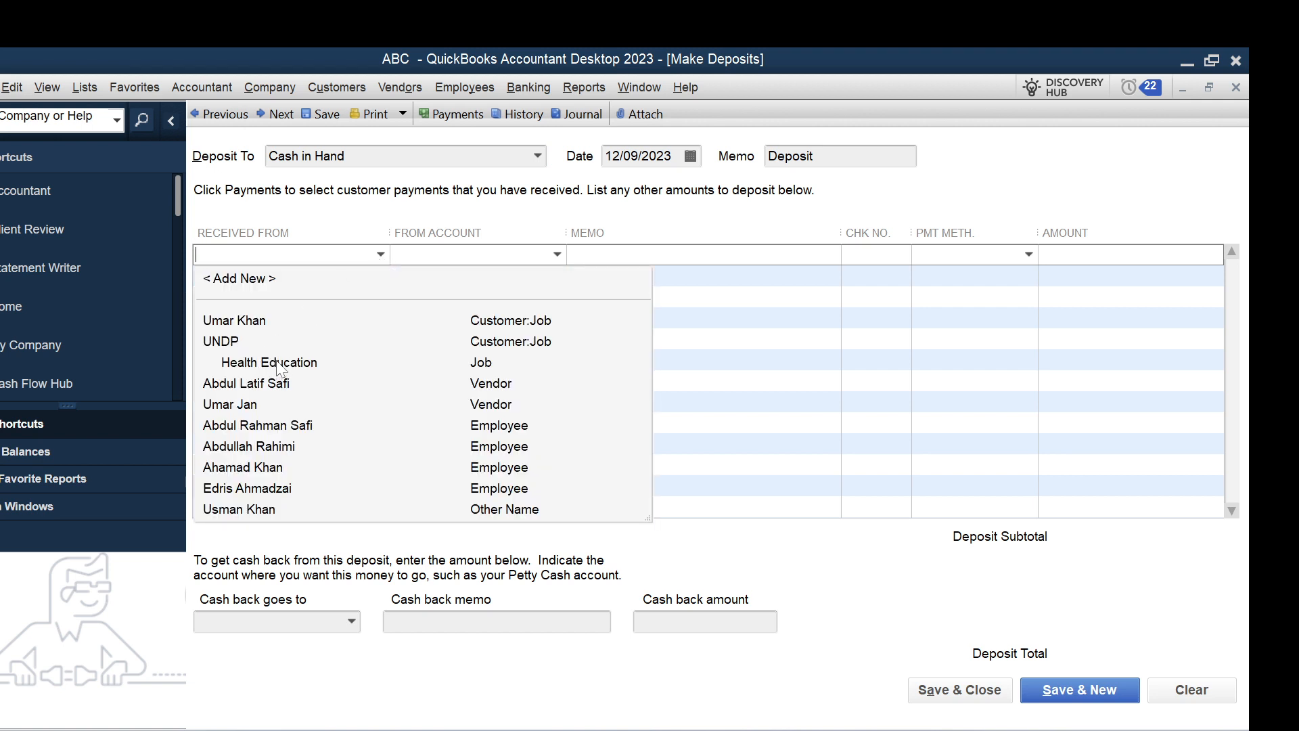
click(223, 343)
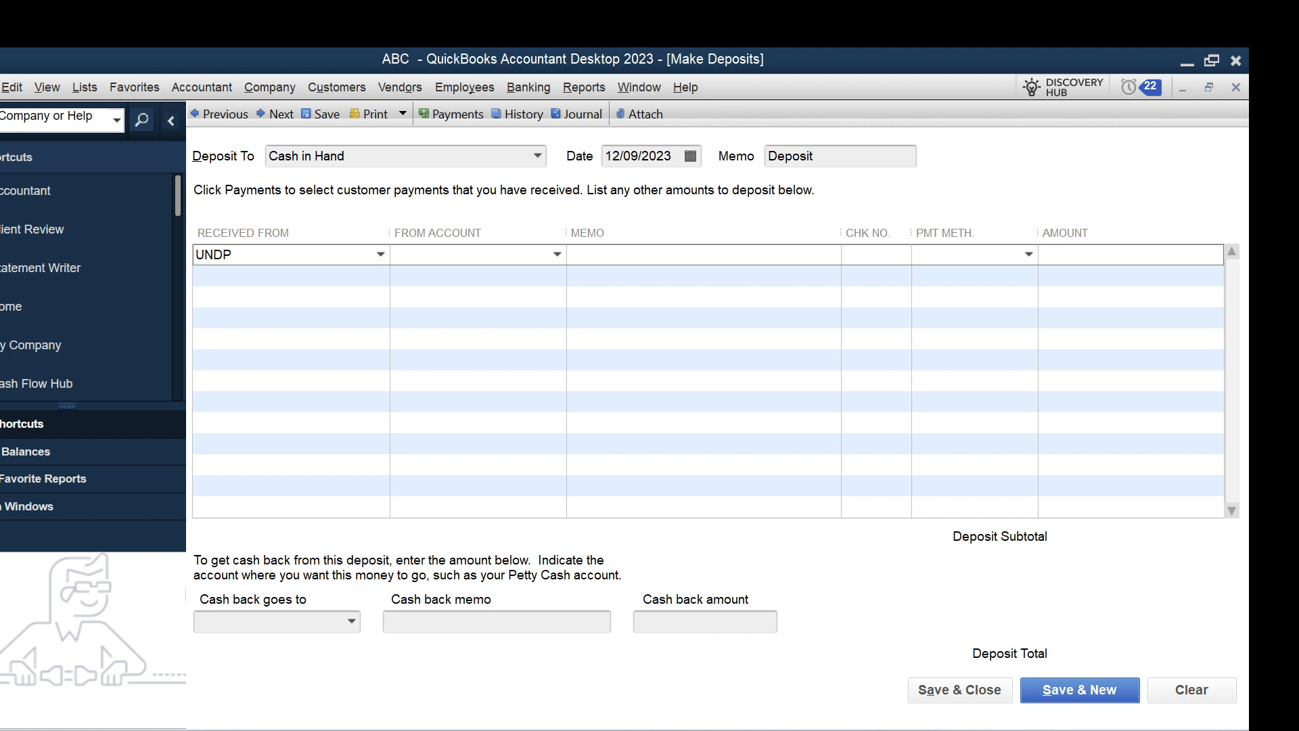
click(381, 255)
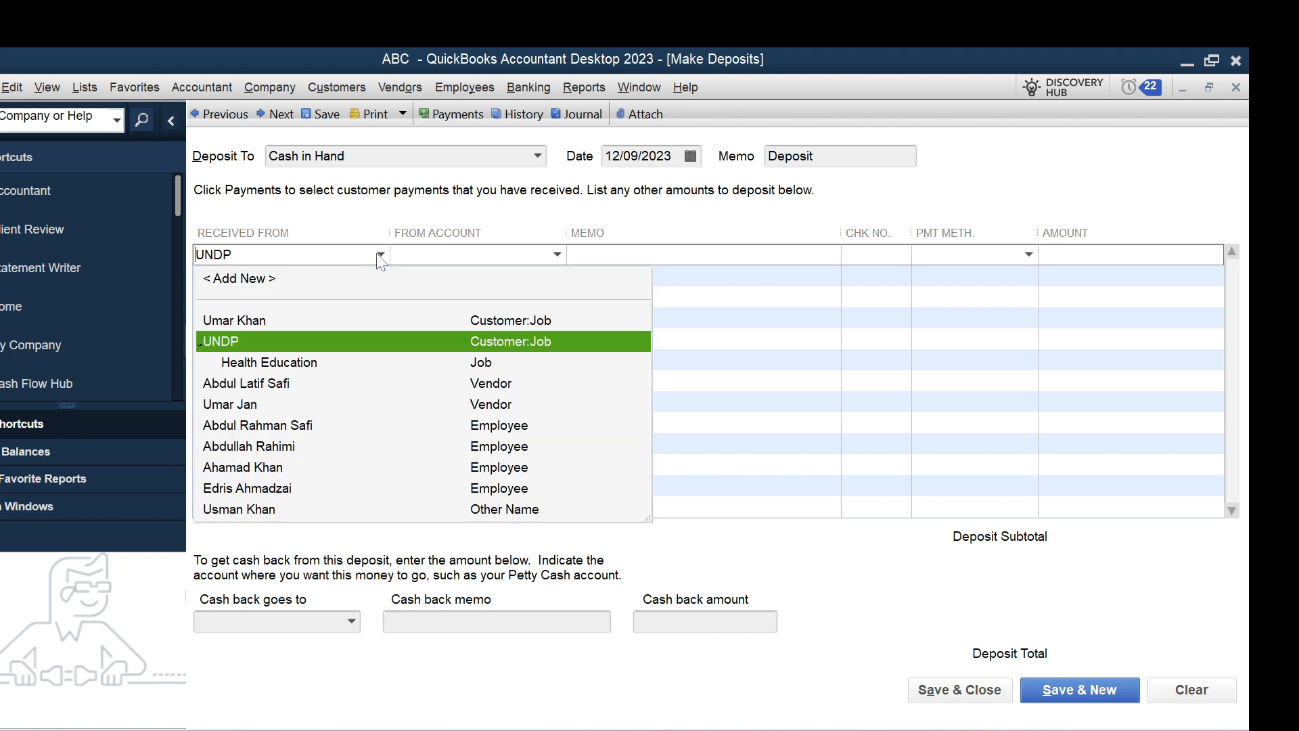
click(308, 365)
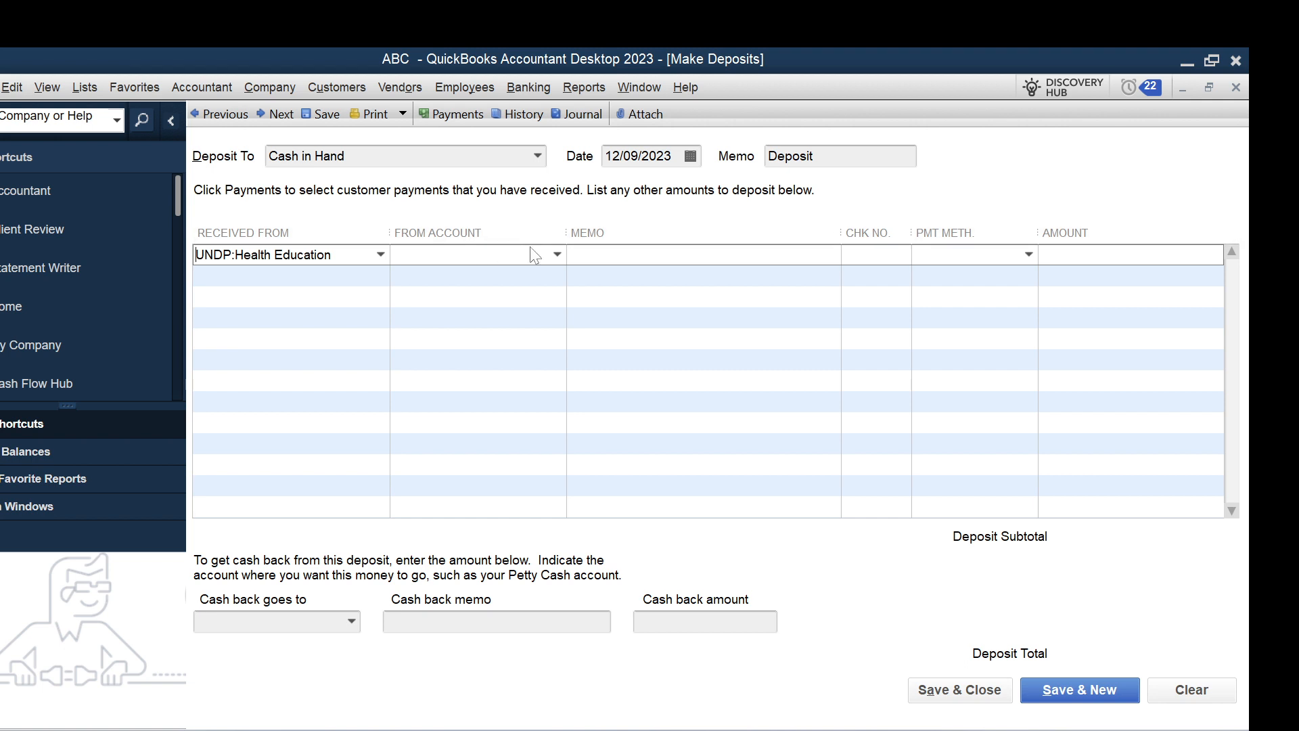
click(469, 253)
text(Services)
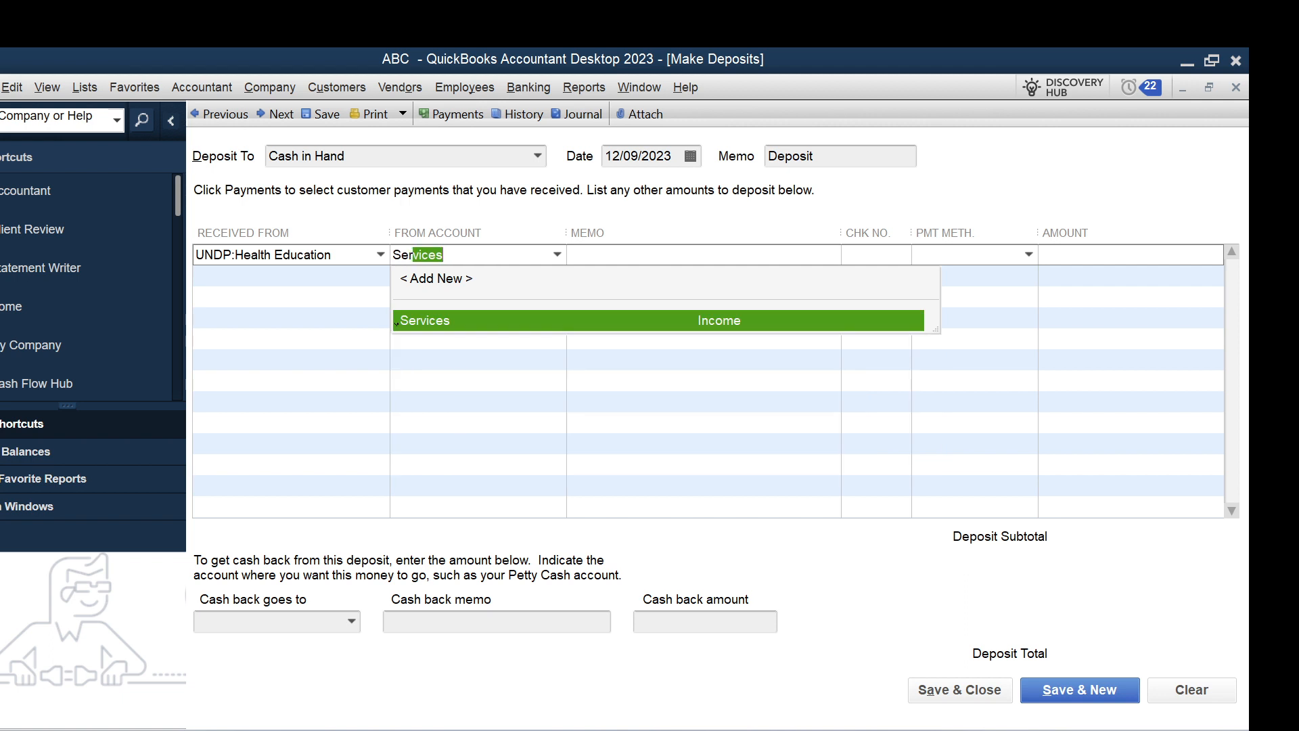
key(Tab)
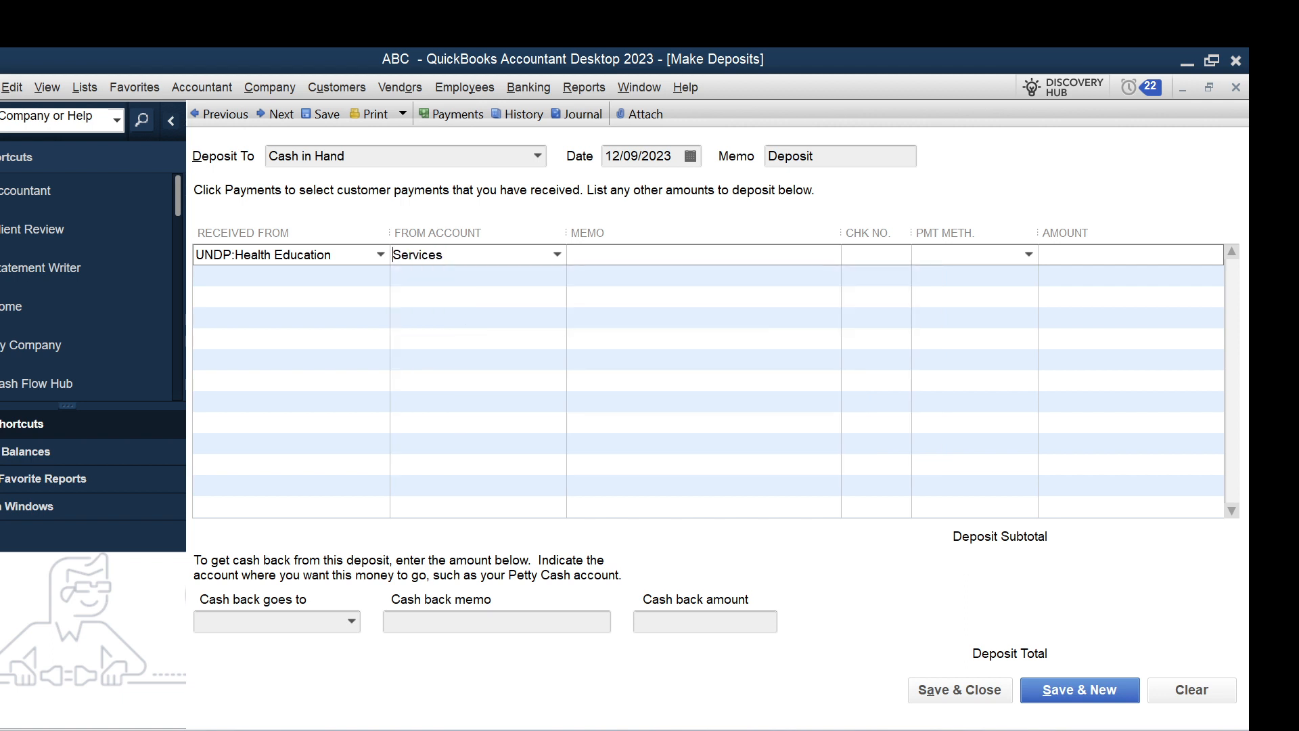
Enter the memo "Cash recived from donor for providing services" on the Services deposit line.
click(574, 254)
text(Cash recived from donor f)
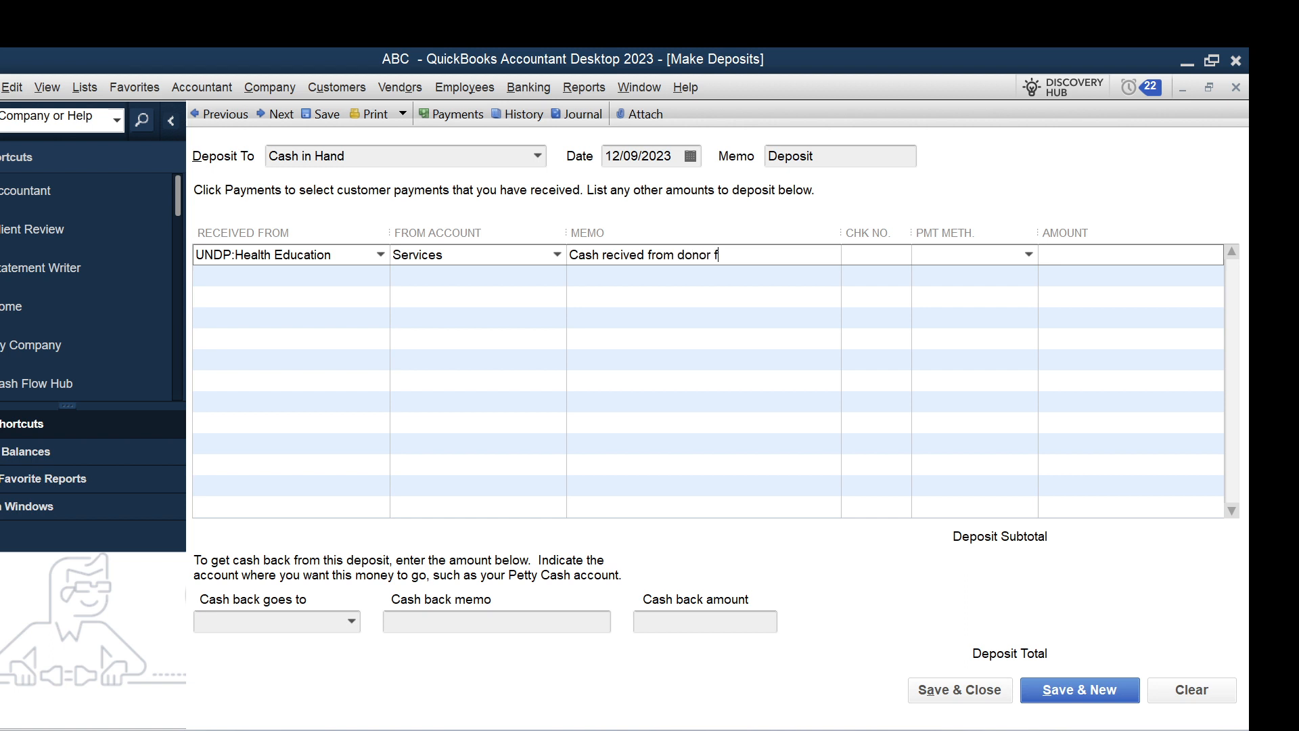
text(or providing services)
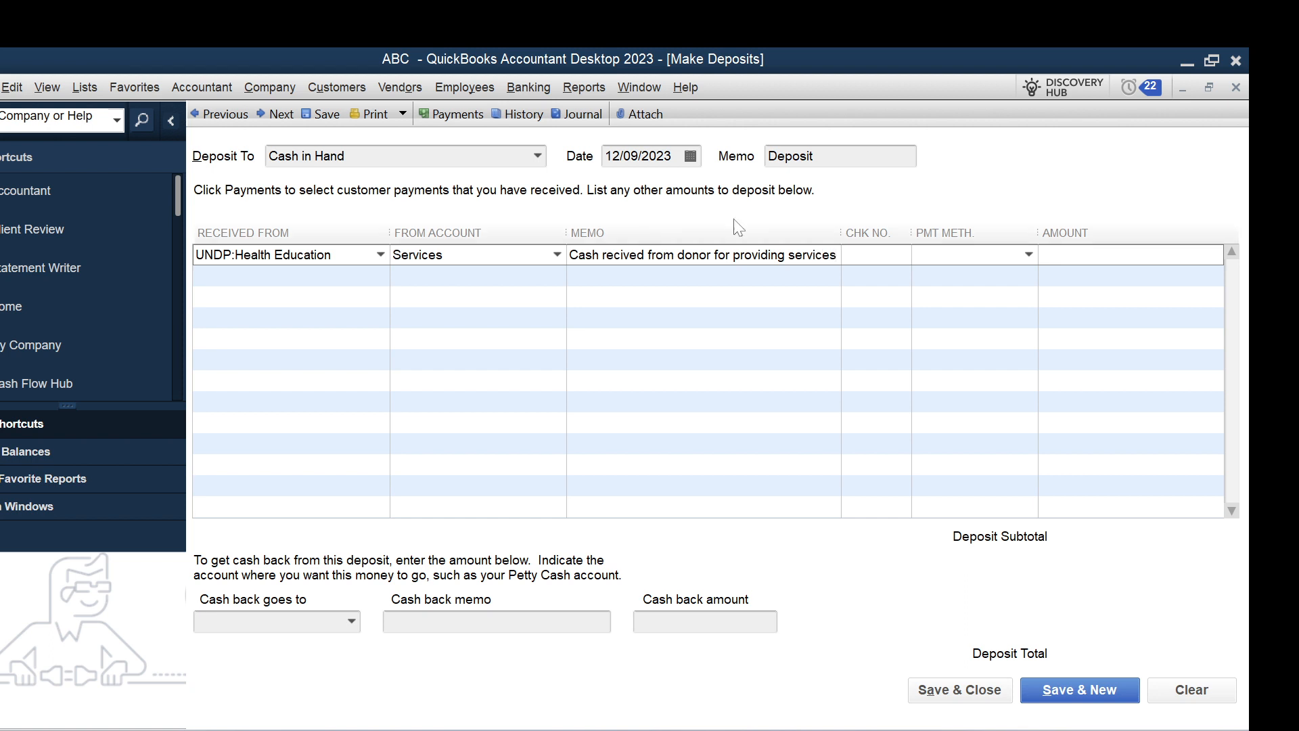
Set the Services line's payment method to Cash and the amount to 100000, and save and close the deposit.
click(1028, 256)
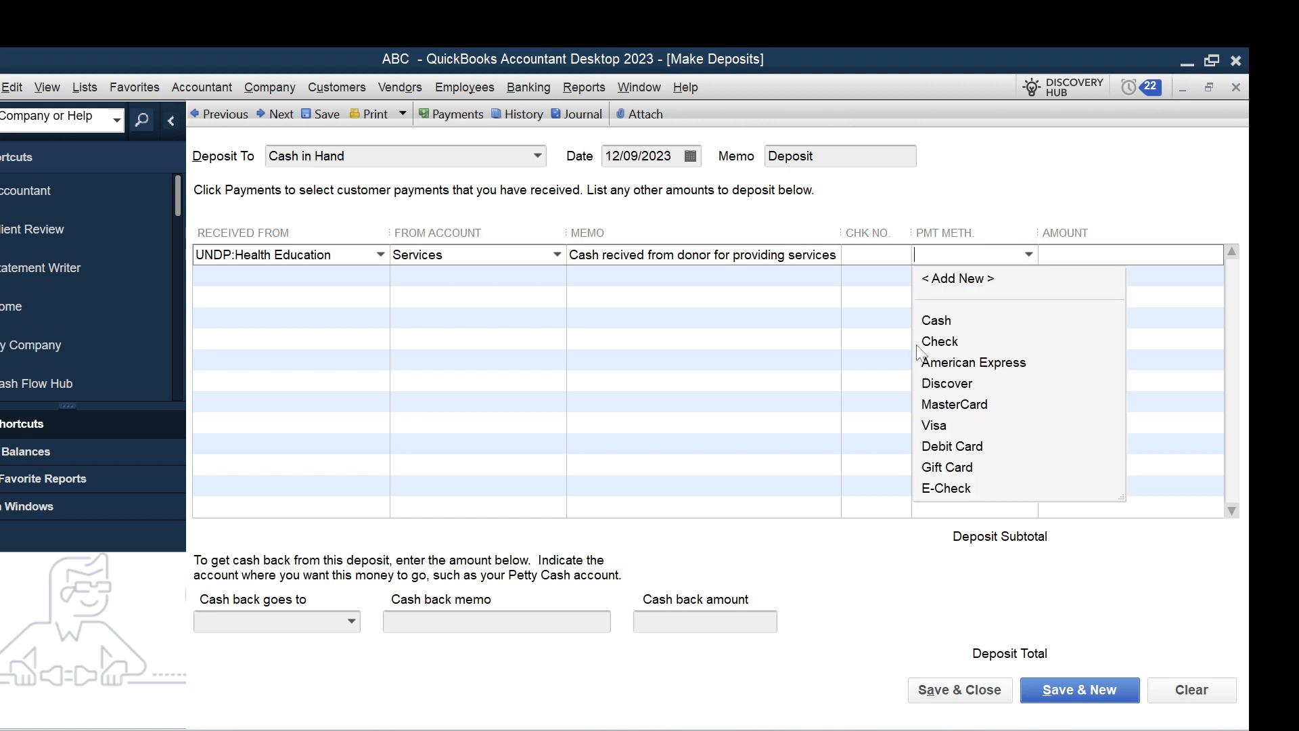
click(935, 322)
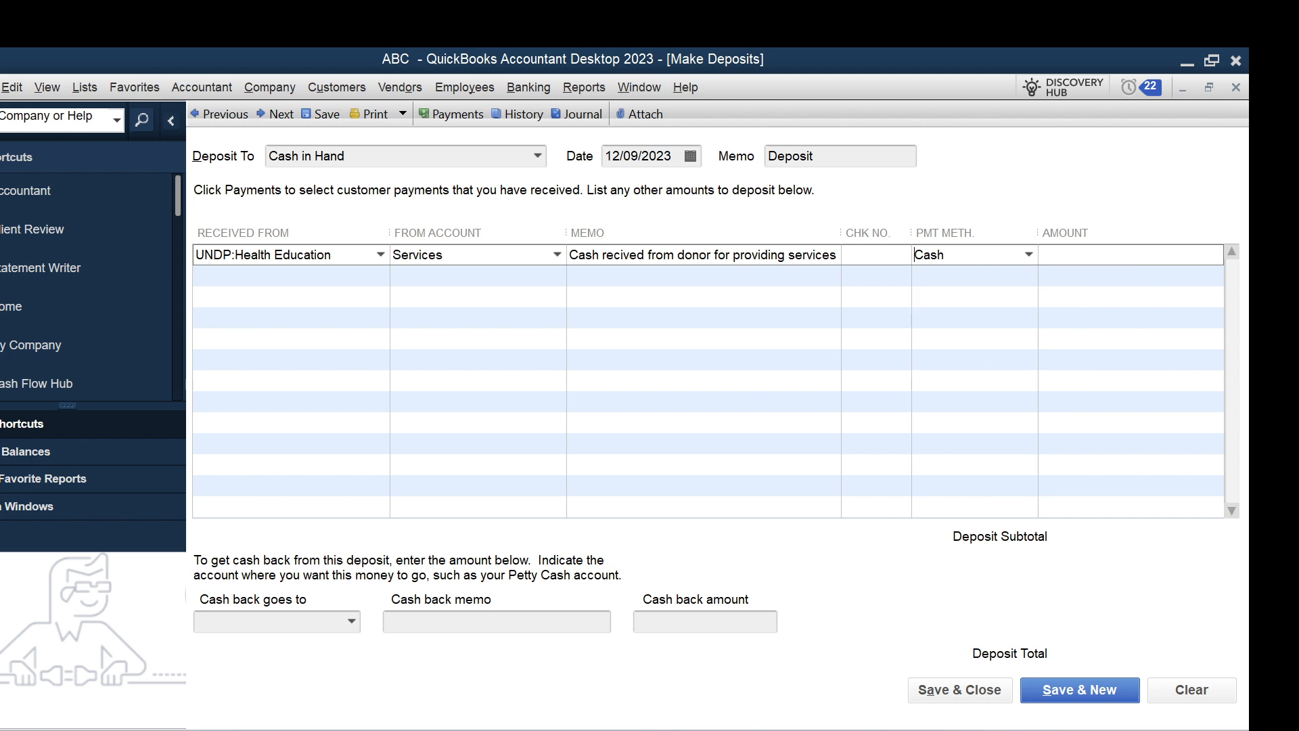
click(1064, 255)
text(100000)
click(961, 690)
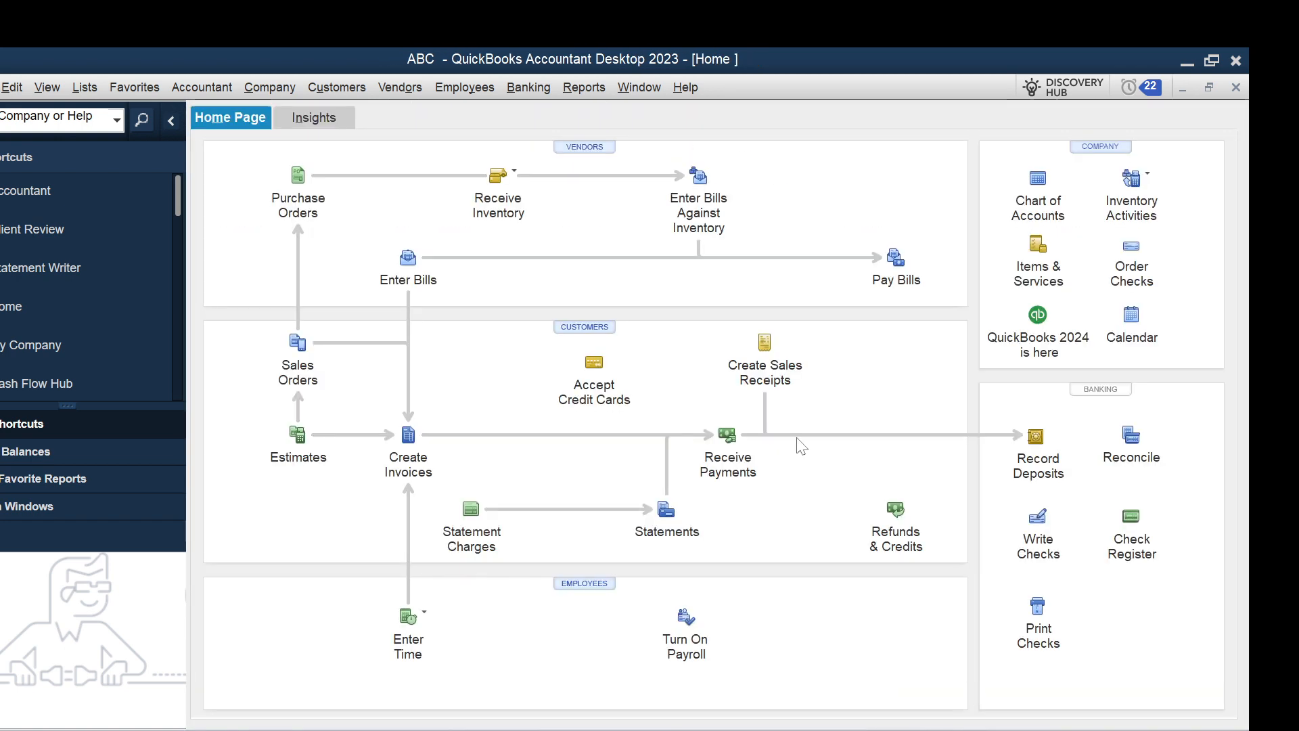